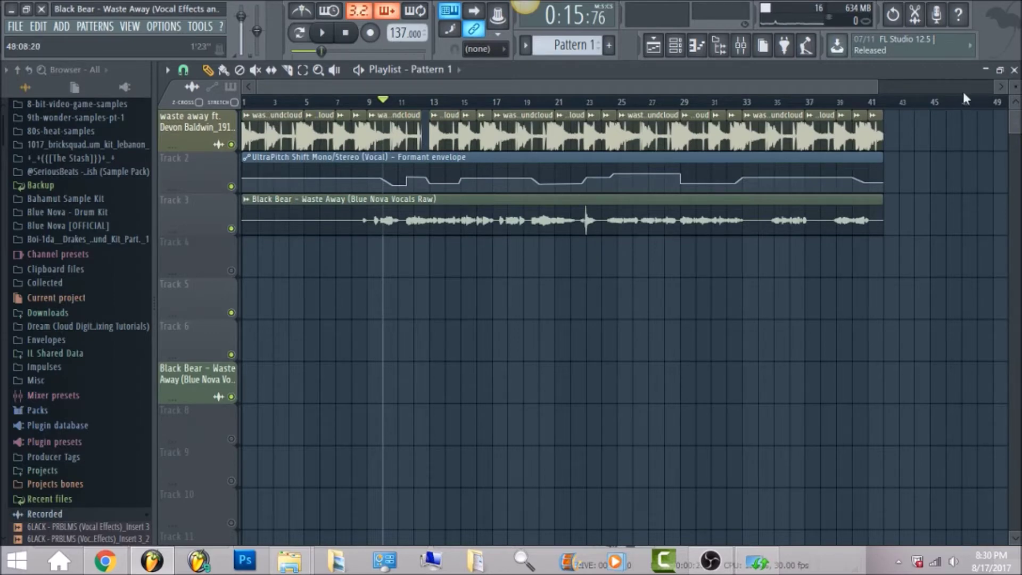
- In the Mixer, check Insert 1's Gross Beat/EQ/Maximus chain, then show the Vocal insert's effects
click(740, 46)
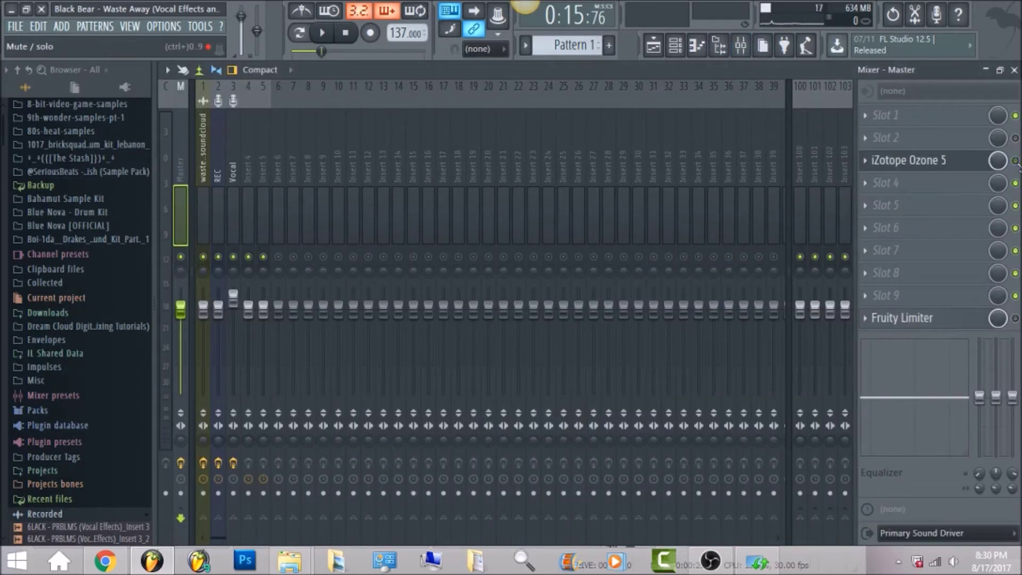
click(204, 154)
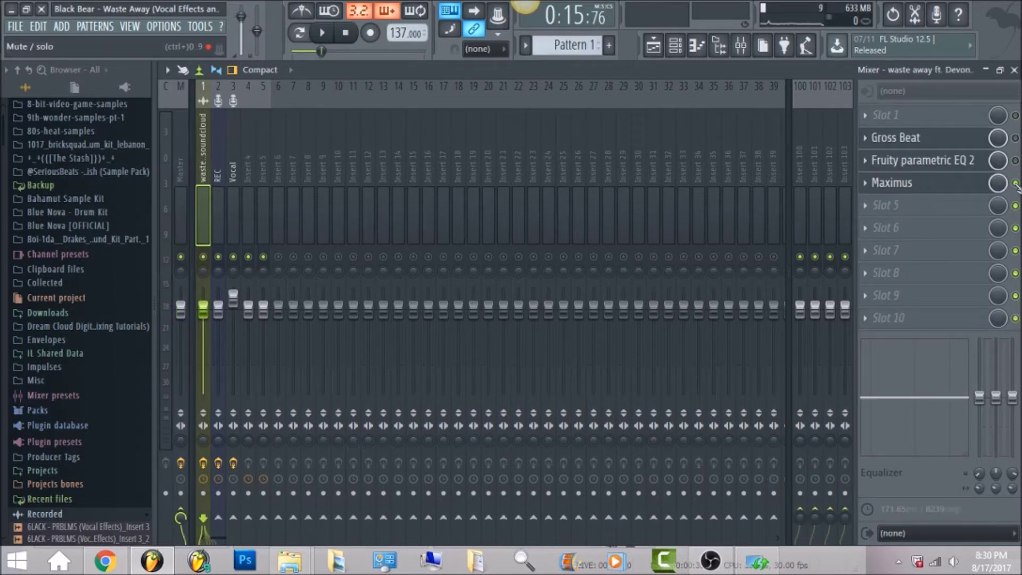
click(231, 159)
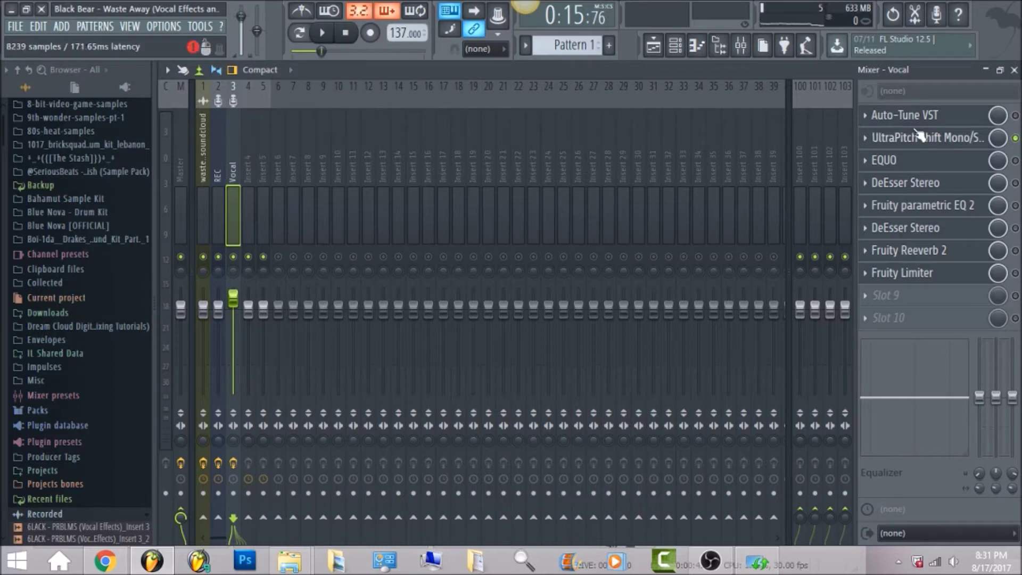
- Mark bars 9–33 as the playback range on the Playlist ruler
click(653, 47)
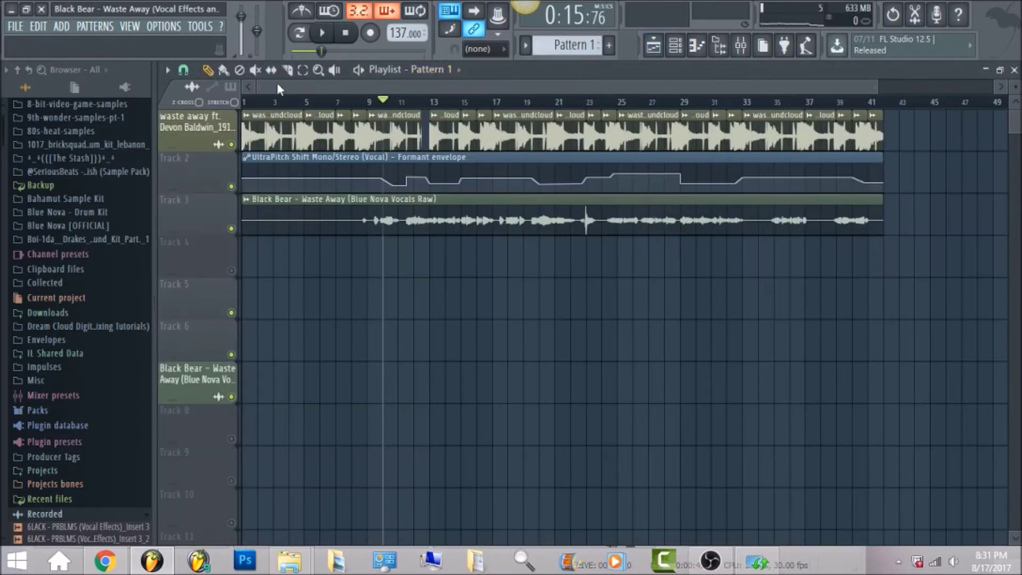
drag(367, 102, 739, 172)
click(740, 47)
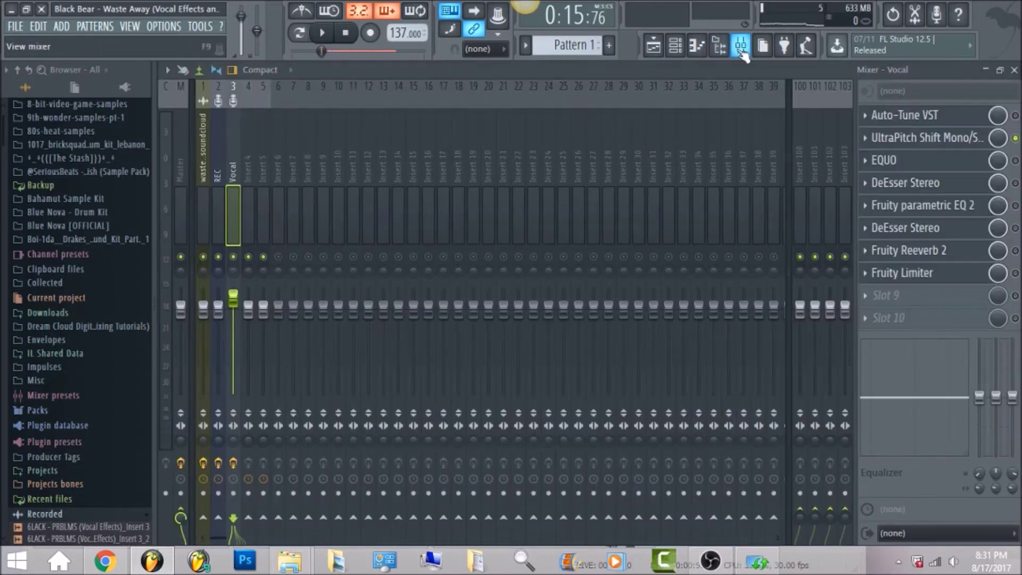
- Play bars 9–33, stop, return the song position to bar 9 and reopen the Mixer
click(322, 33)
click(346, 34)
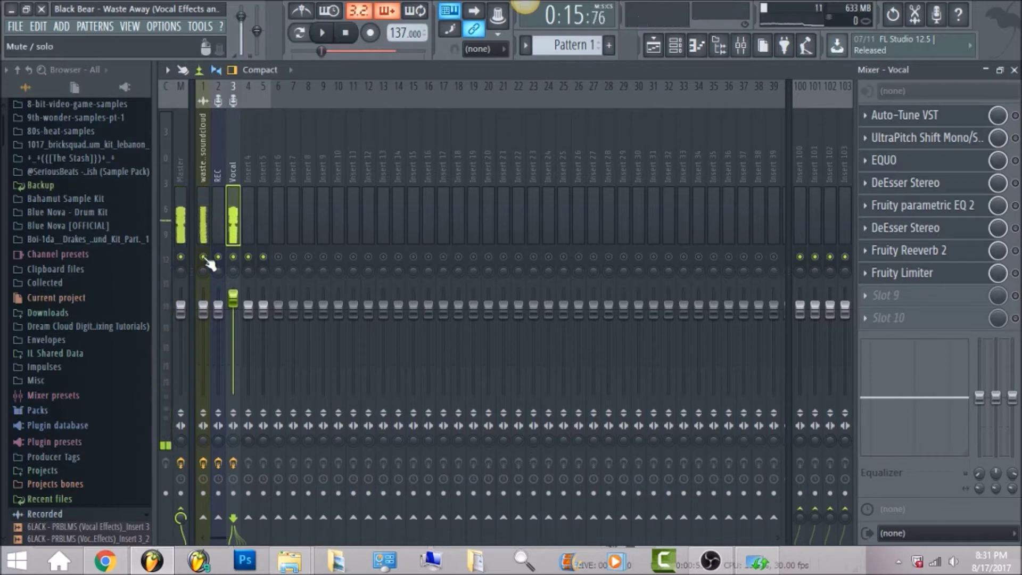
click(322, 34)
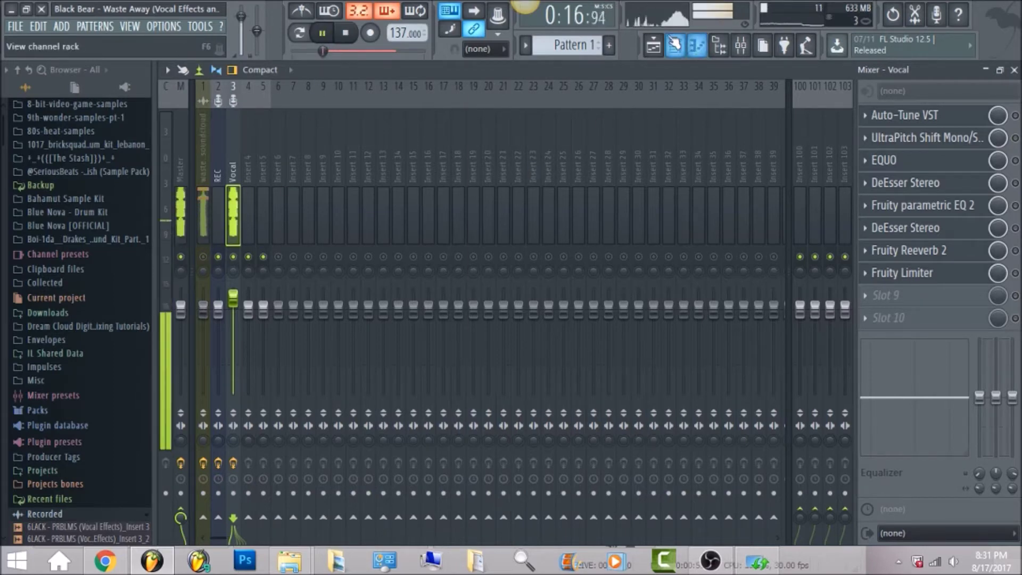
click(653, 47)
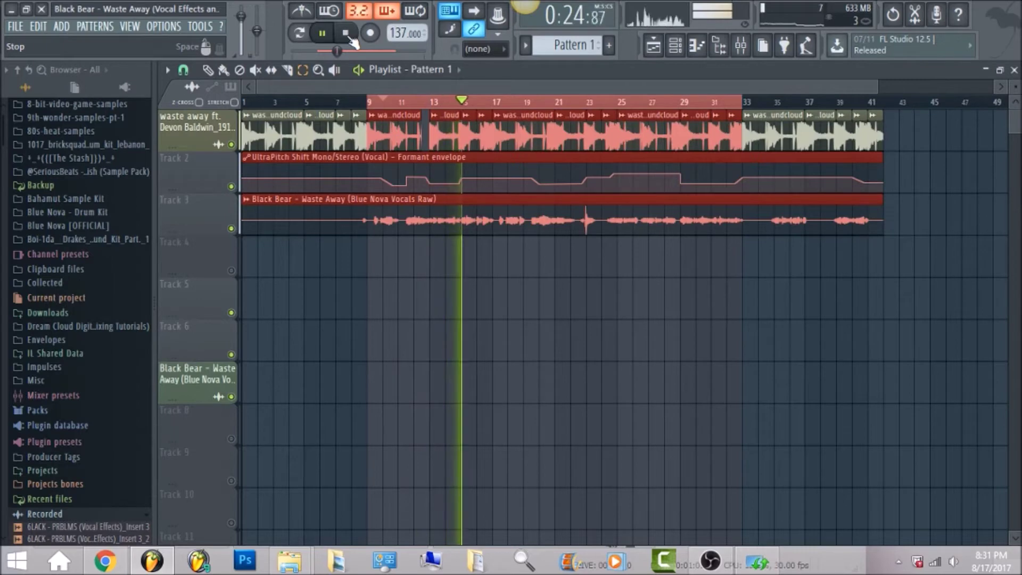
click(352, 40)
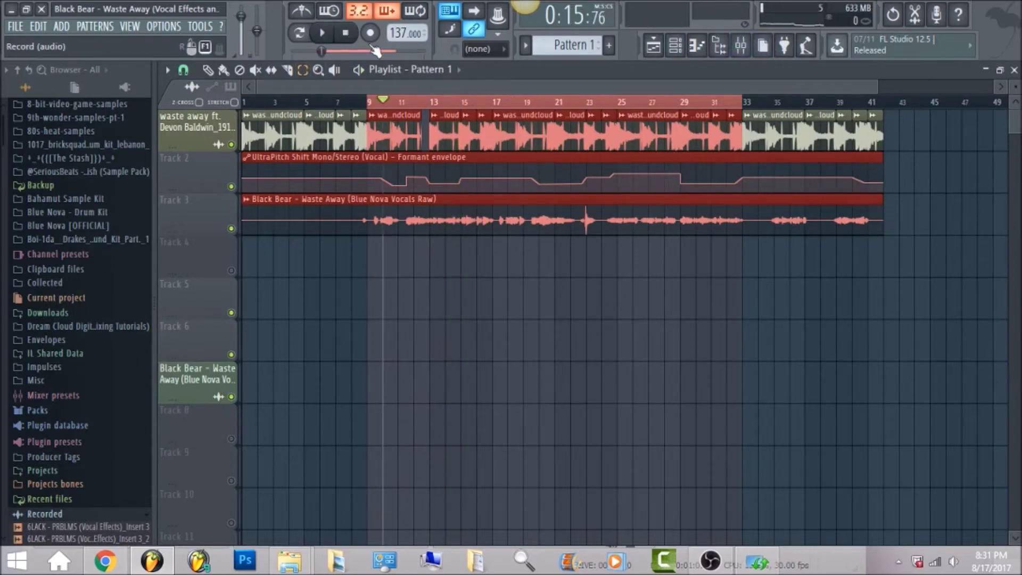
click(318, 51)
click(741, 45)
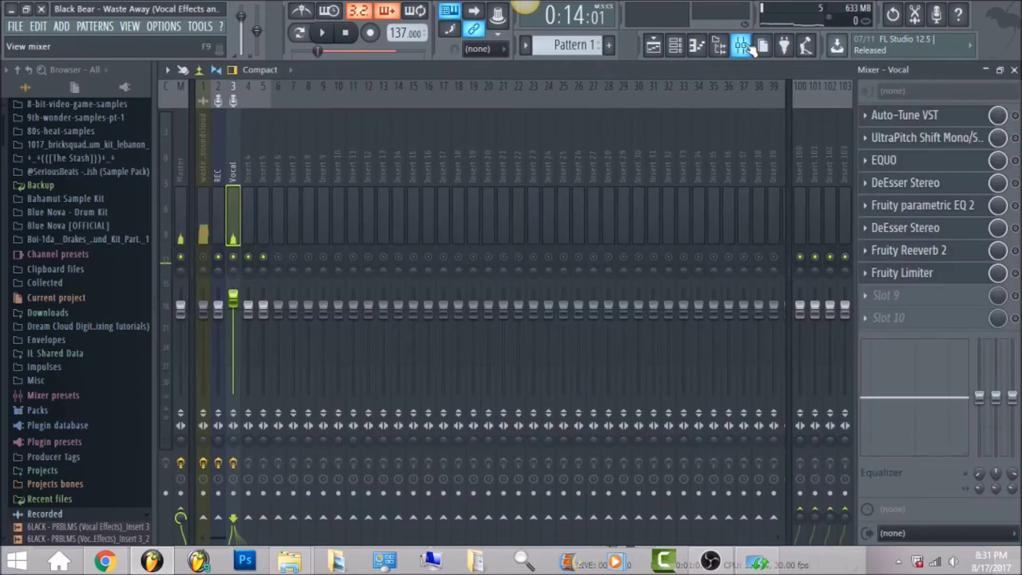
click(958, 119)
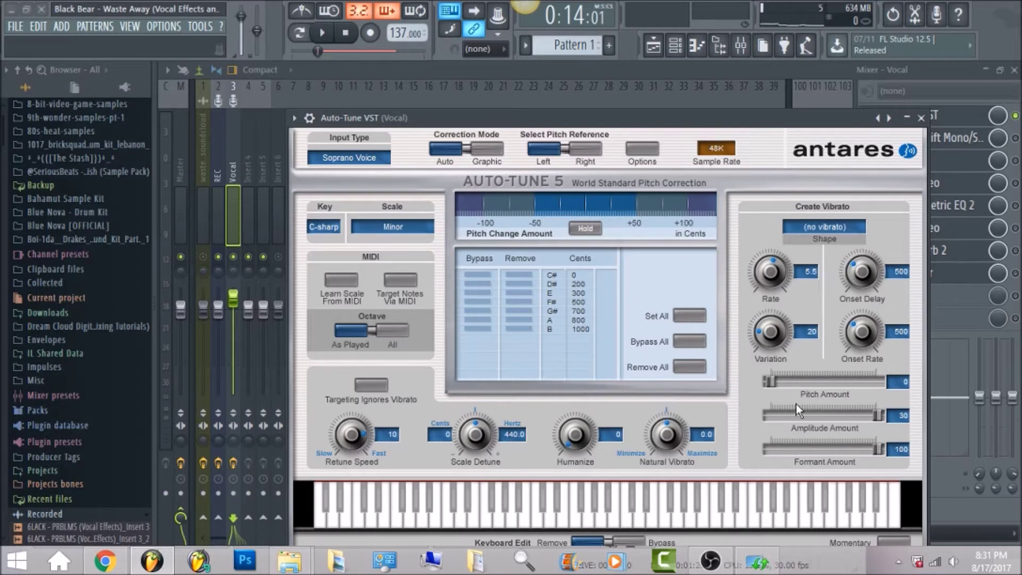
click(532, 72)
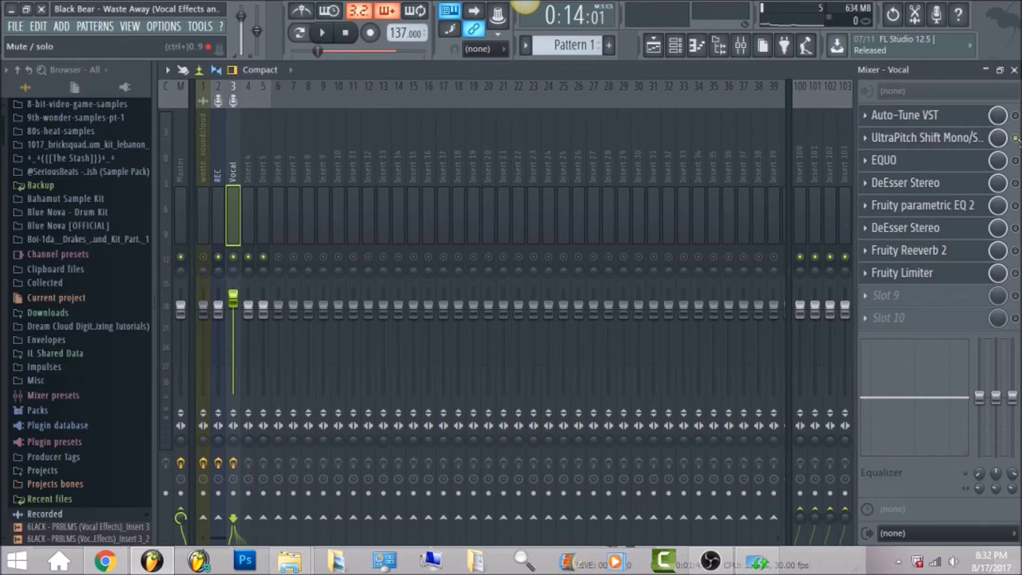
- Create a Formant envelope automation clip for the Vocal insert's UltraPitch Shift on Track 2
click(968, 144)
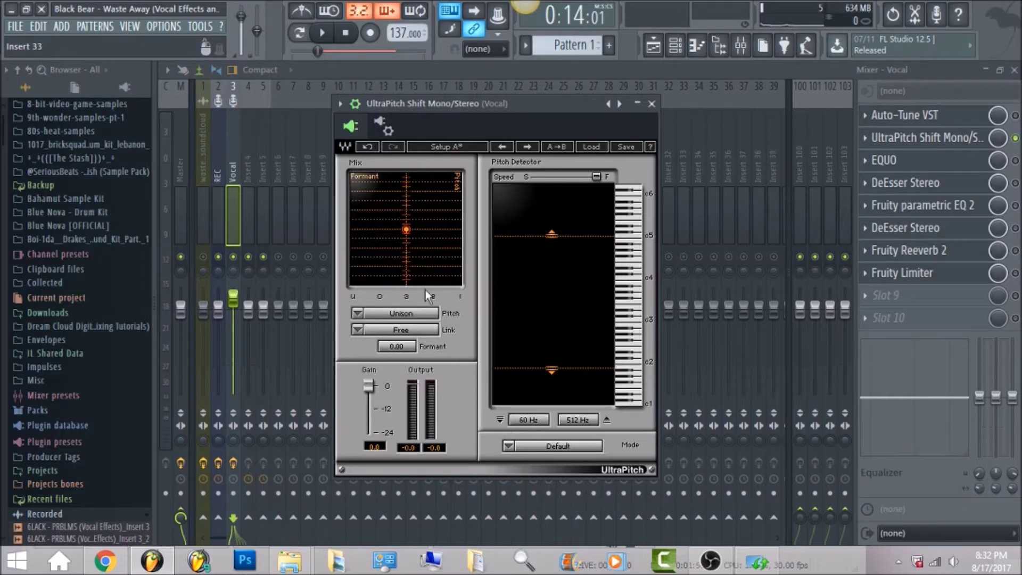
right_click(496, 23)
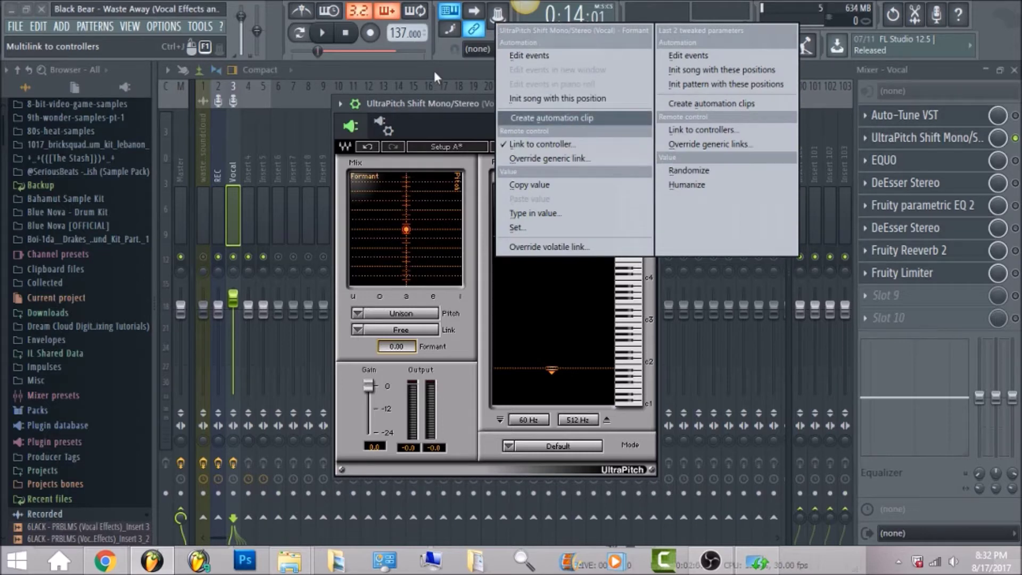
key(Return)
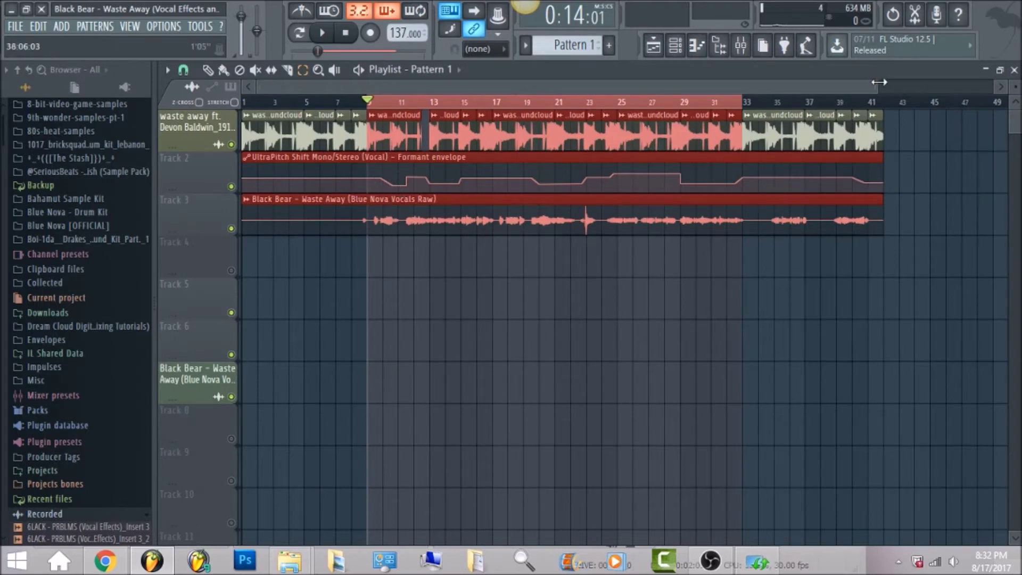
- Zoom the Playlist to bars 1–24 with taller tracks to show the Formant envelope points
drag(879, 82, 556, 86)
drag(1015, 89, 1015, 85)
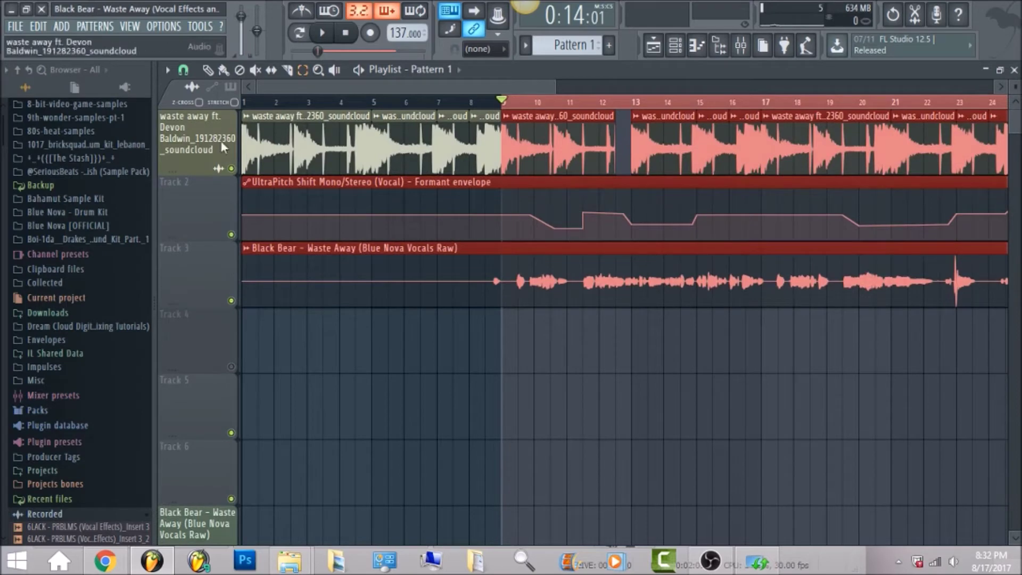
mouse_move(517, 218)
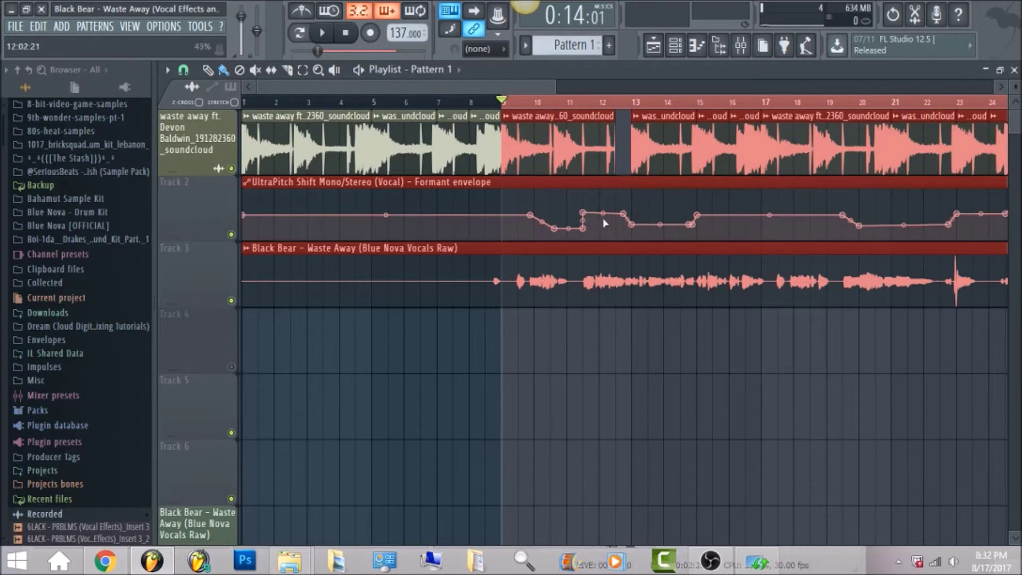
click(740, 45)
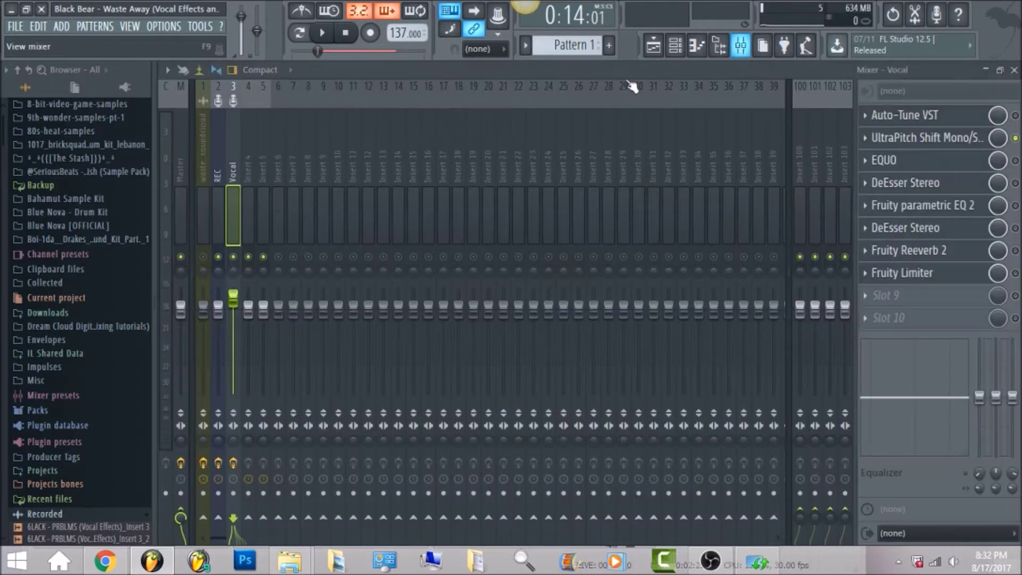
key(space)
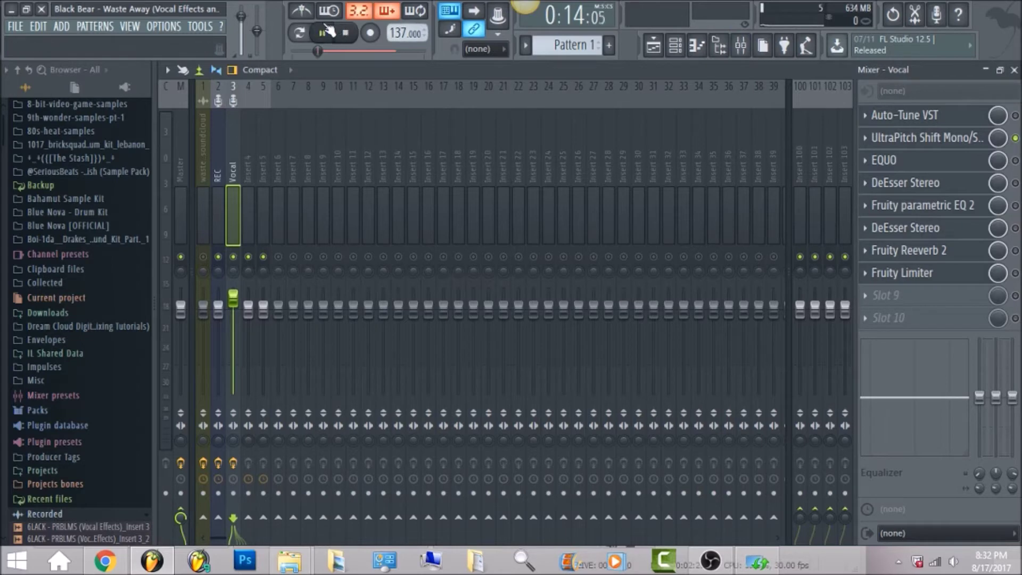
click(654, 53)
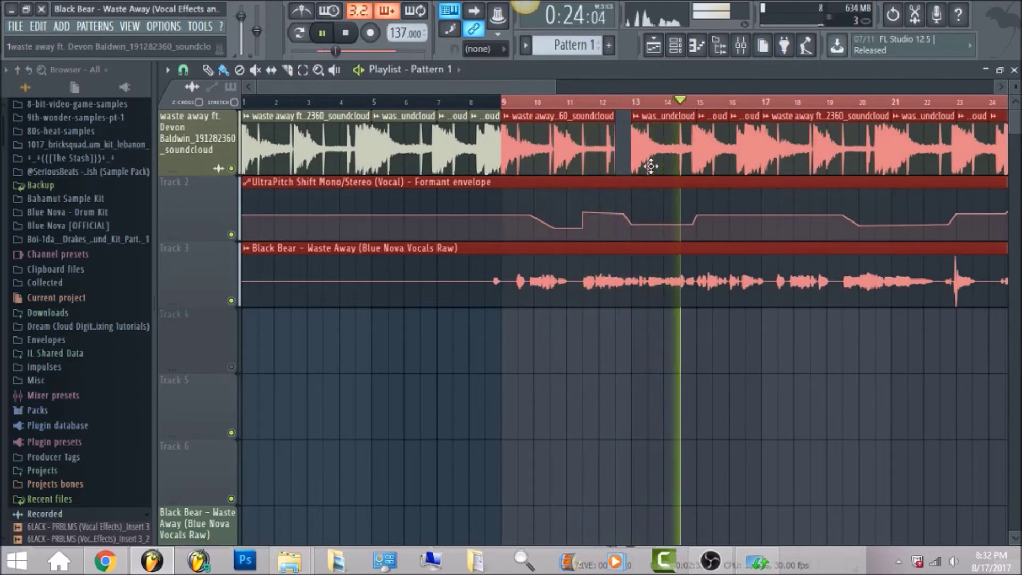
click(741, 47)
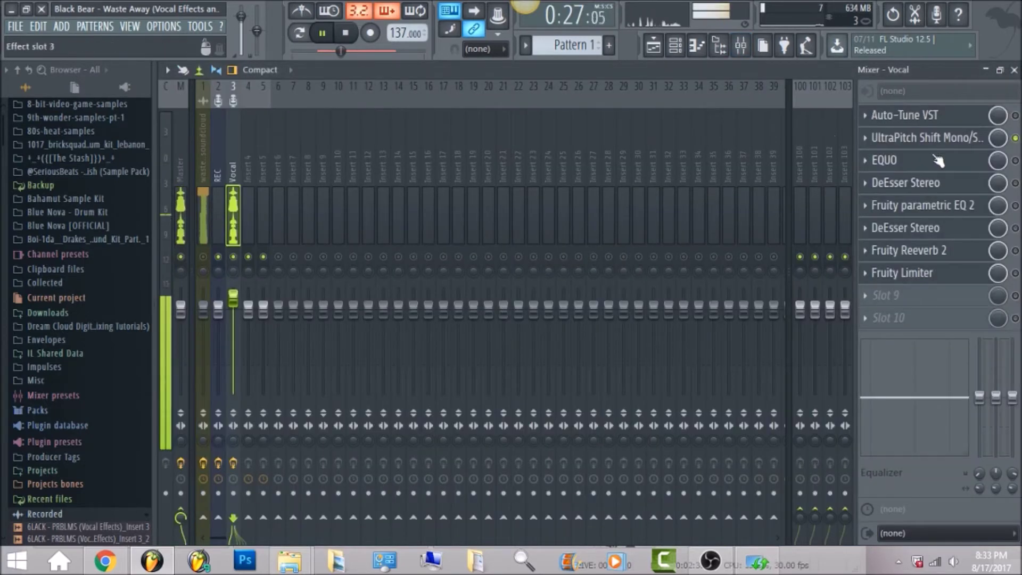
click(926, 138)
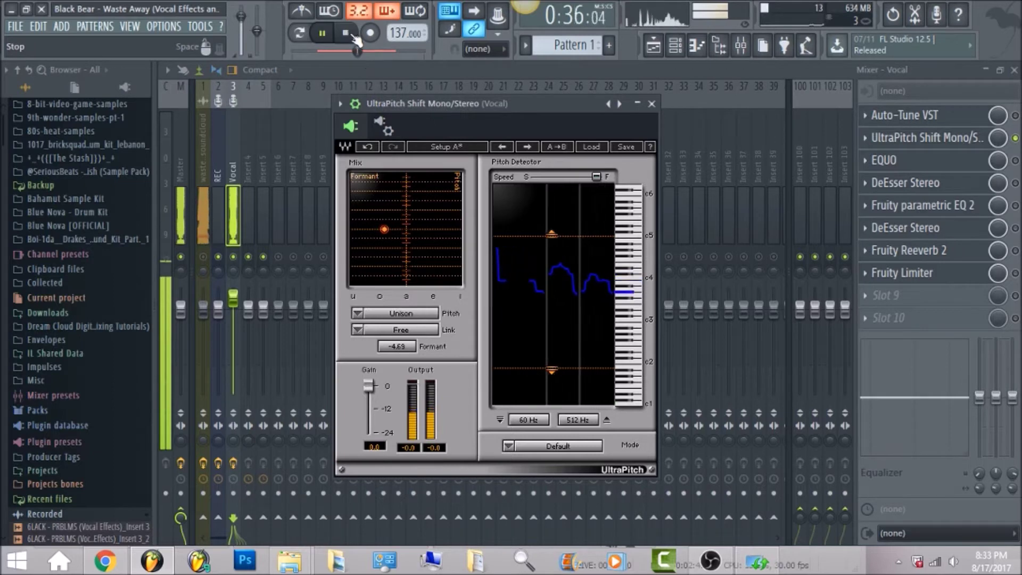
click(352, 34)
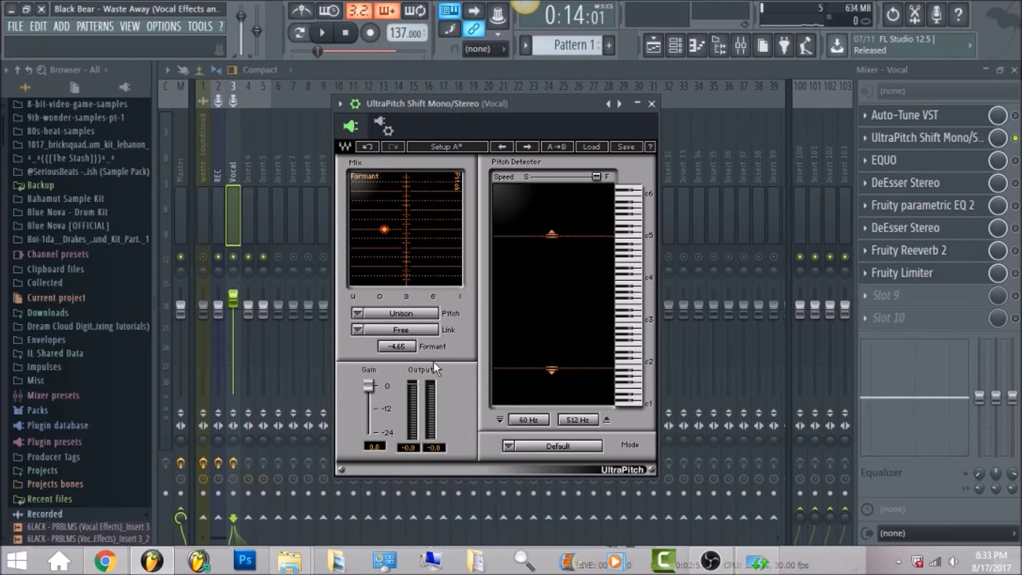
- Audition the vocal through EQUO's curve lifting bands above about 640 Hz, then close EQUO
click(459, 65)
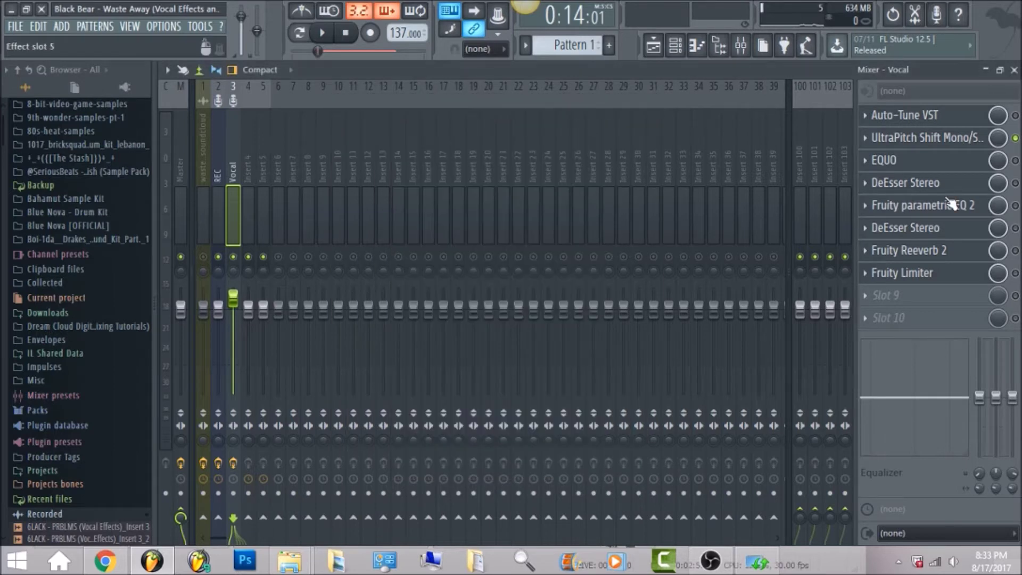
click(974, 160)
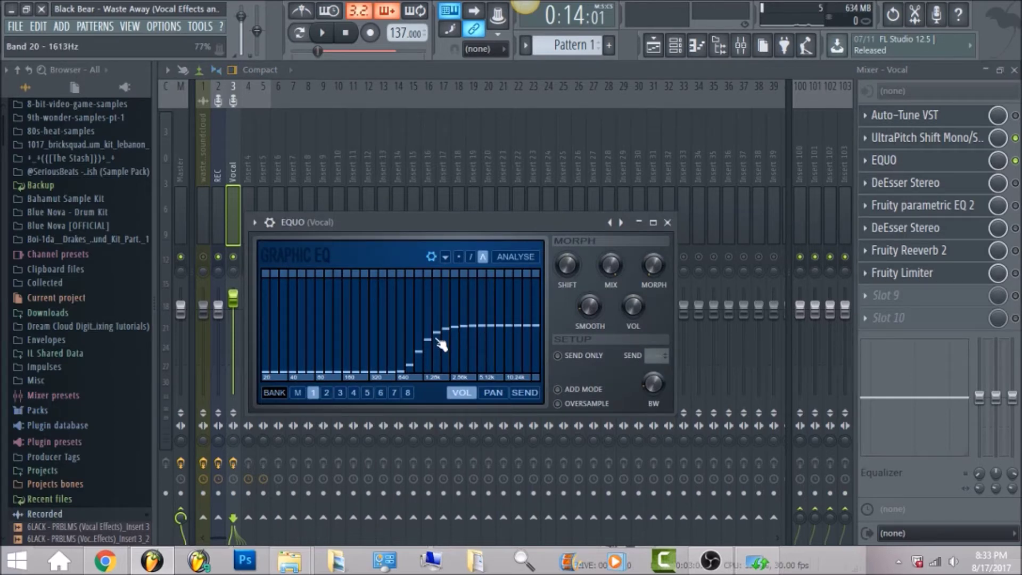
click(323, 33)
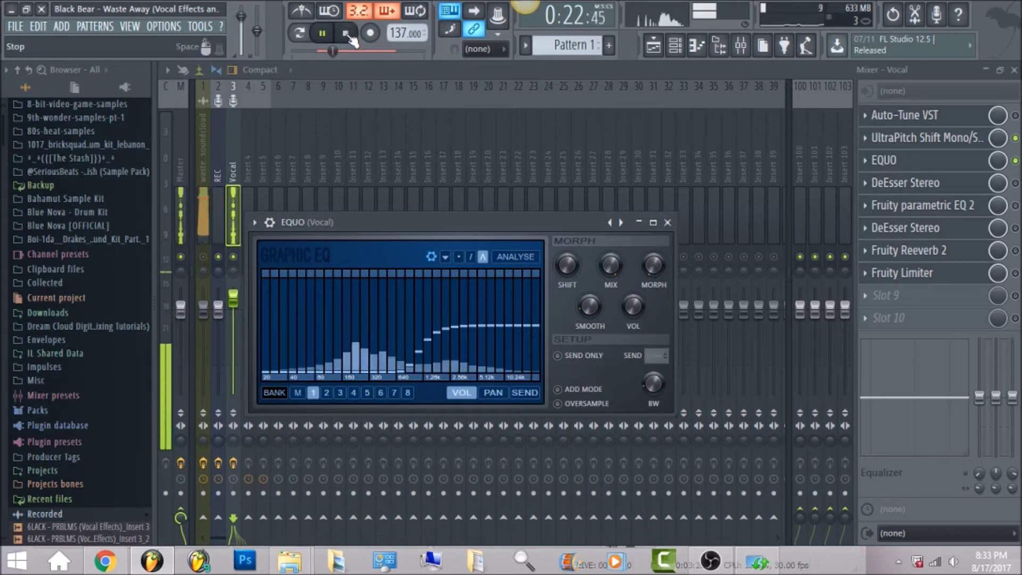
click(347, 33)
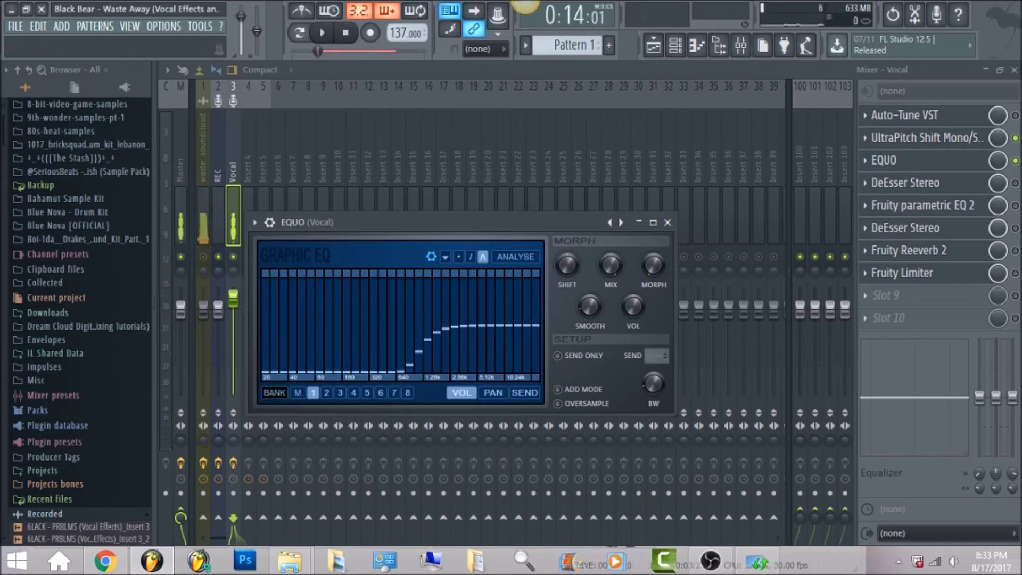
click(666, 222)
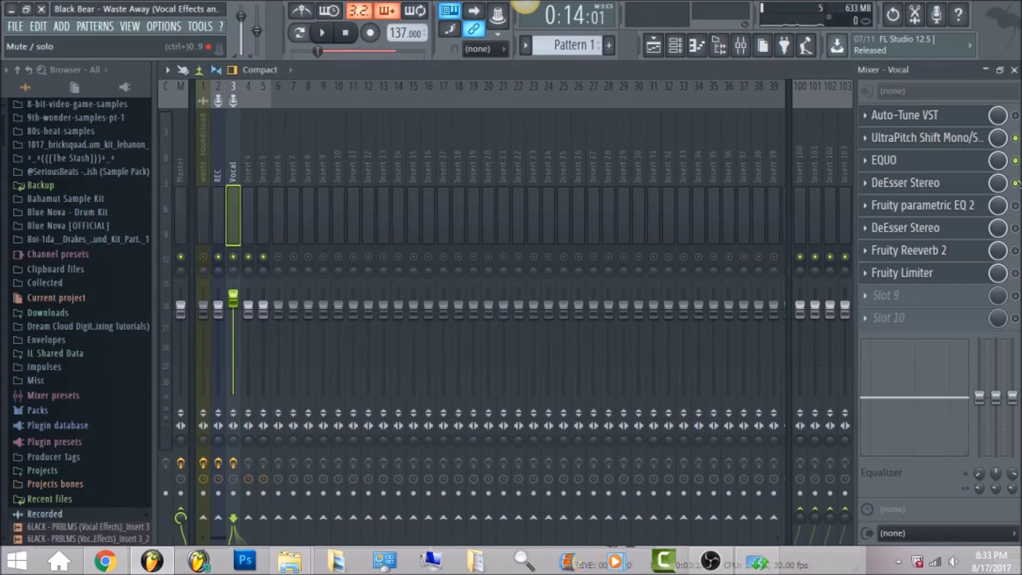
- Set the first DeEsser Stereo's side-chain filter to HighPass, audition it, and enable Fruity parametric EQ 2
click(978, 187)
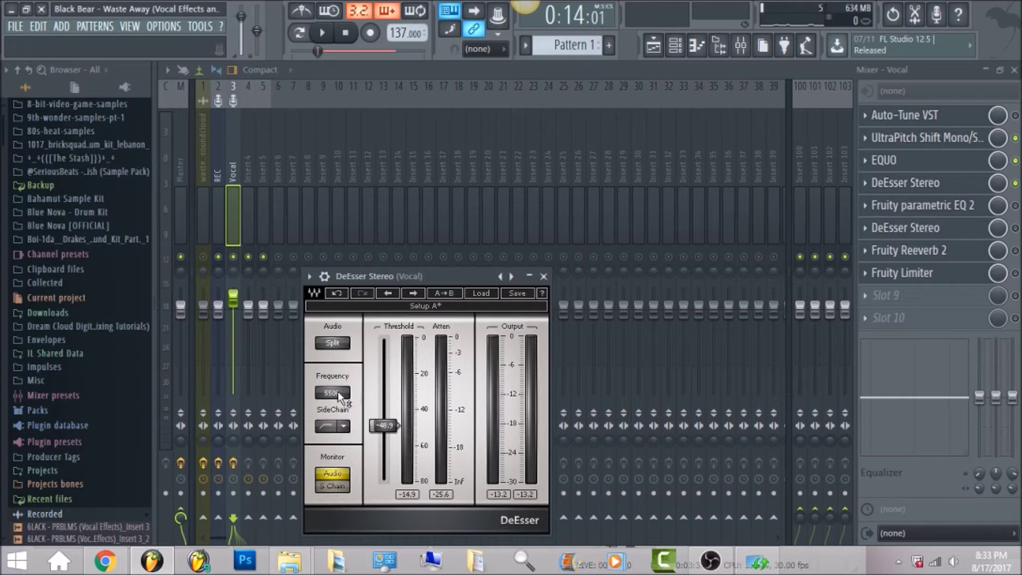
click(344, 426)
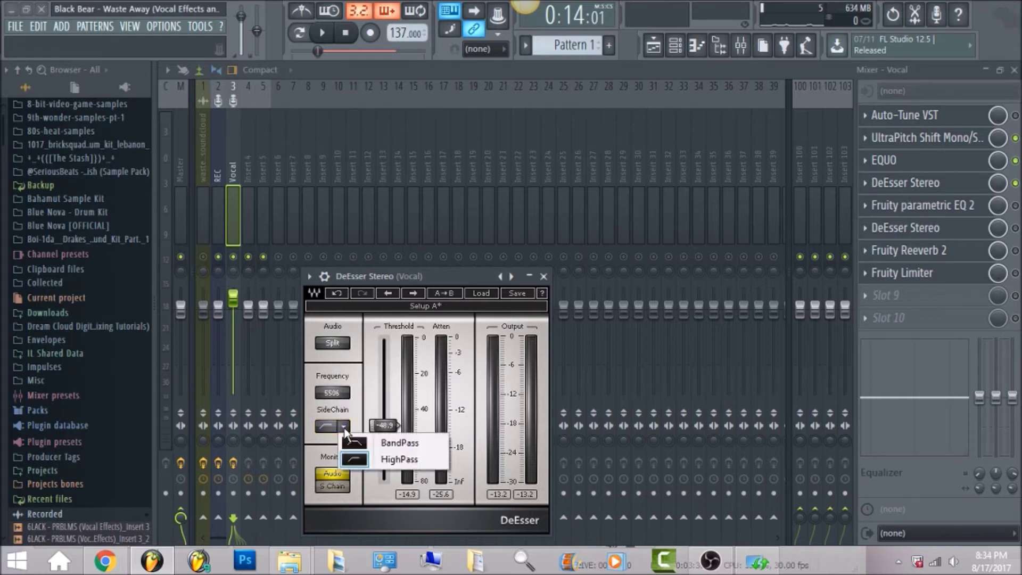
click(375, 462)
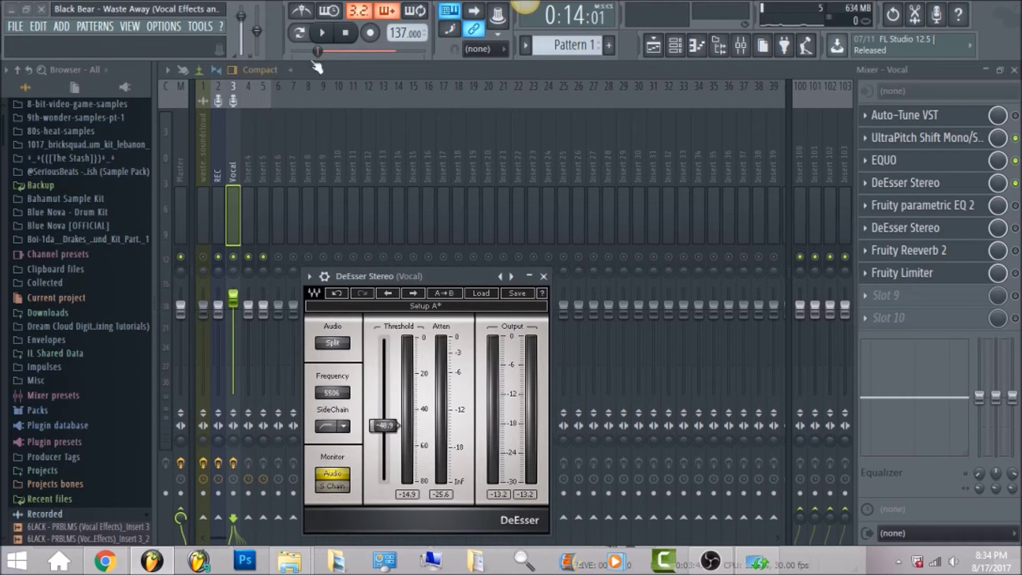
click(323, 34)
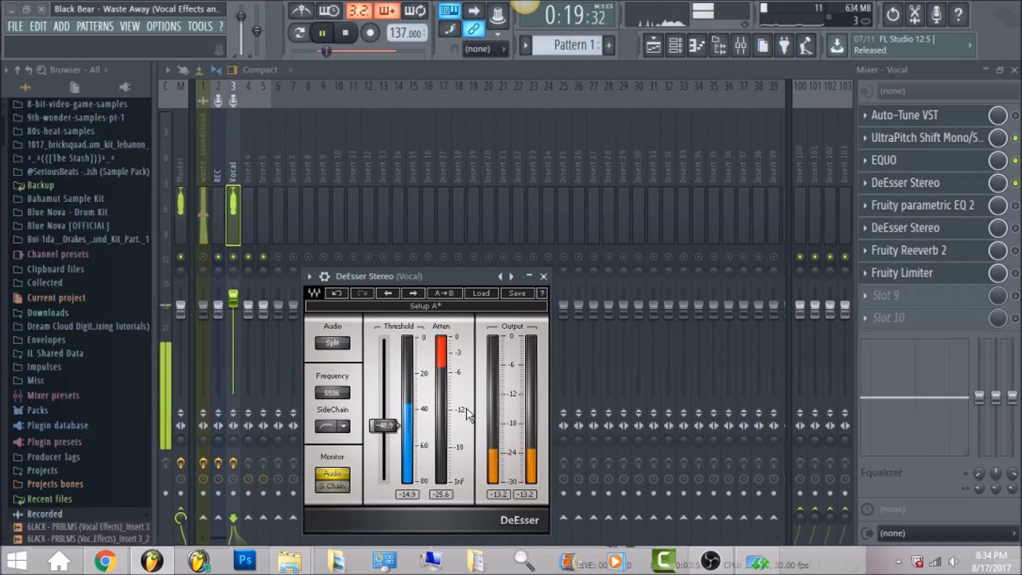
click(346, 33)
click(1015, 205)
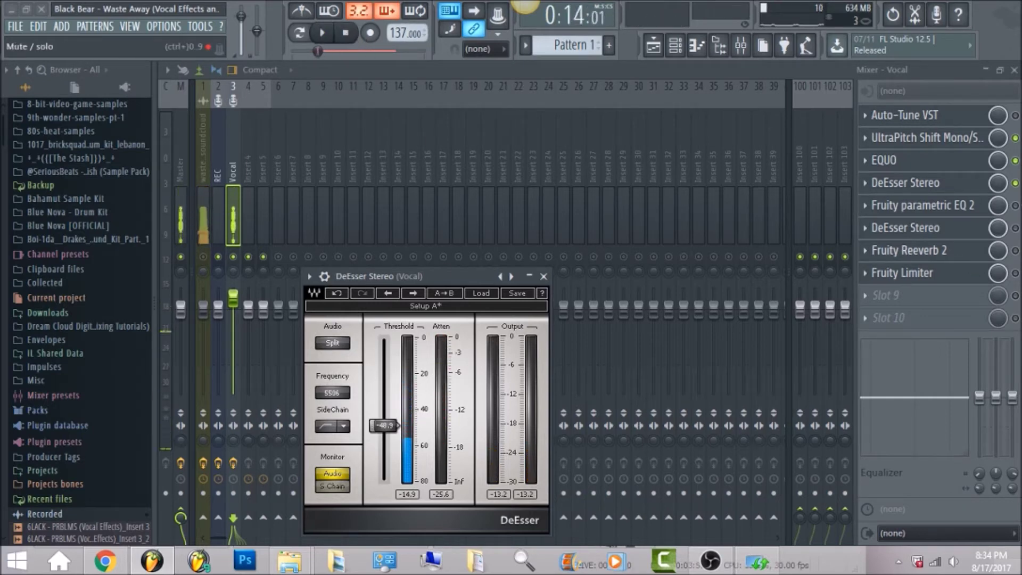
key(Escape)
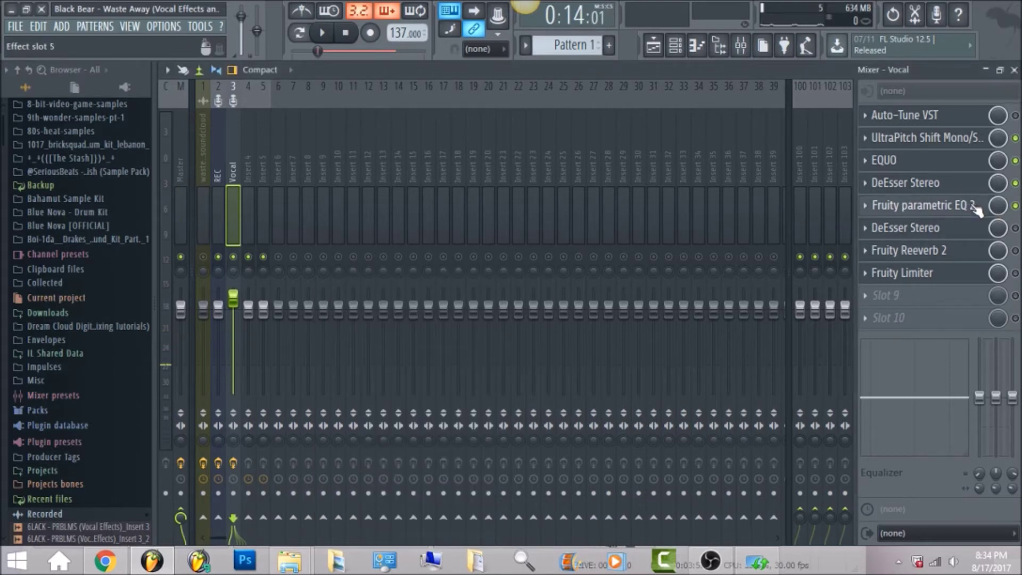
- Audition the vocal through Fruity parametric EQ 2, then close its window
click(977, 210)
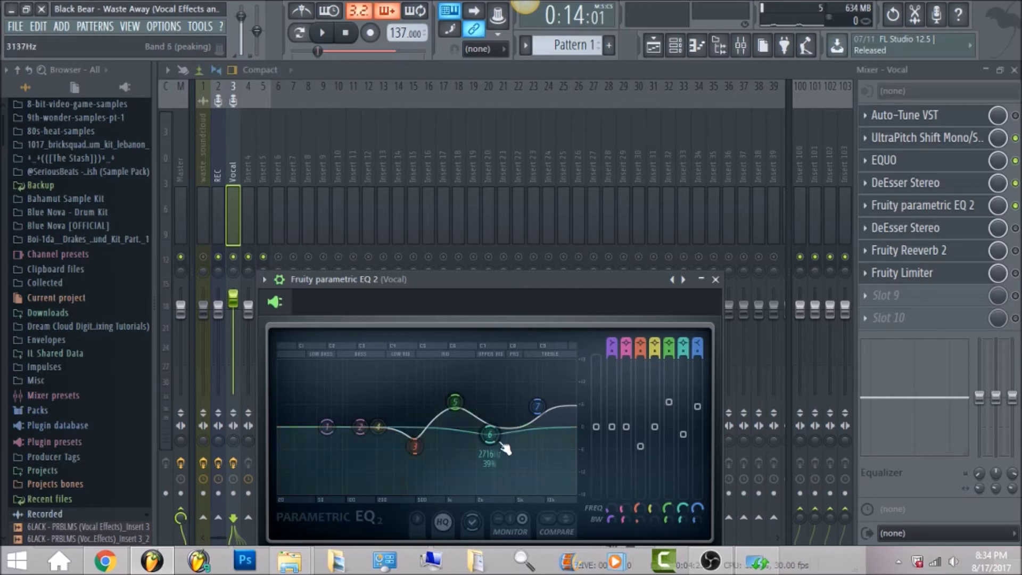
click(322, 32)
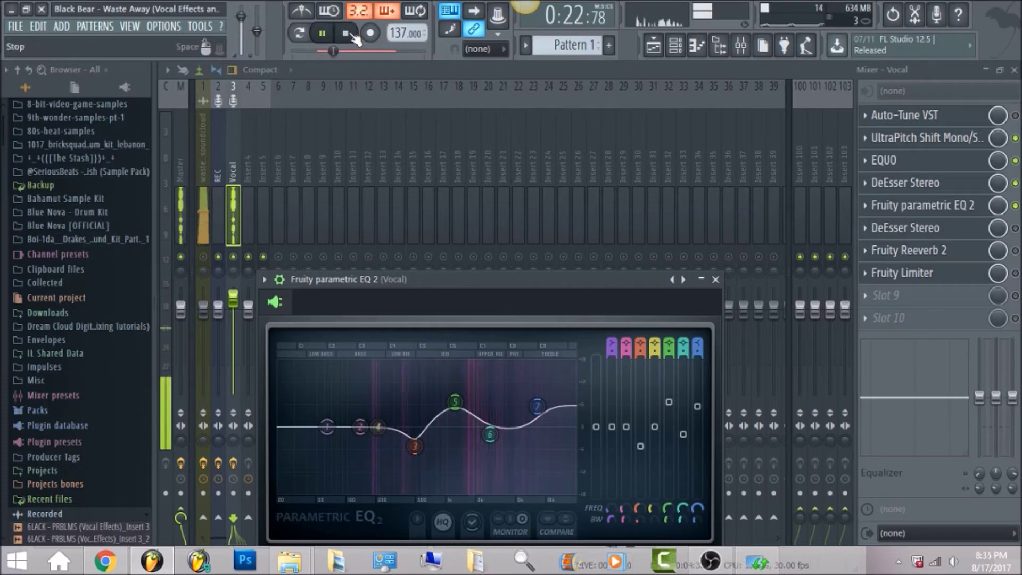
click(347, 34)
click(984, 234)
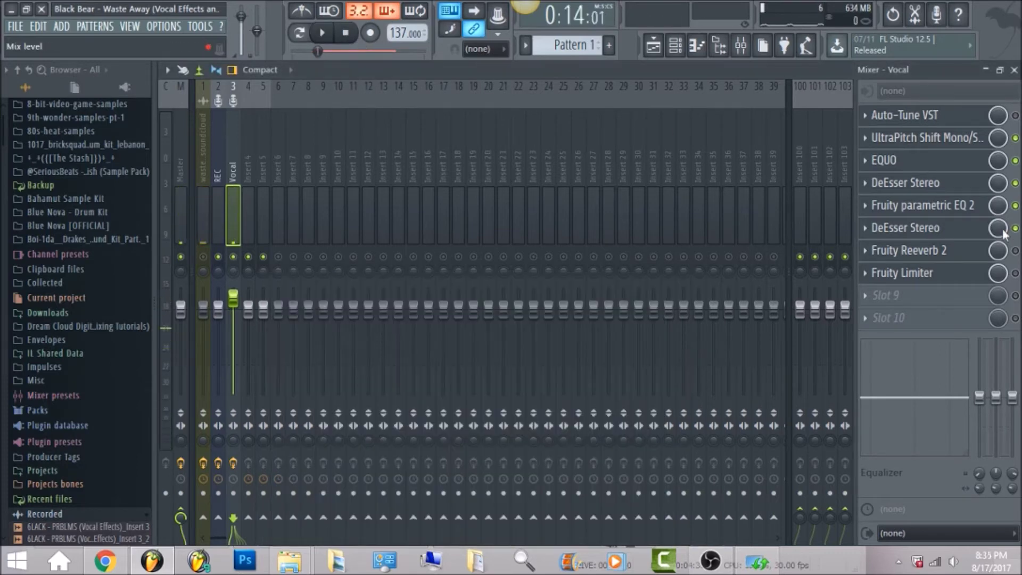
- Set the second DeEsser Stereo (8592 Hz) side-chain filter to HighPass and audition it
click(985, 229)
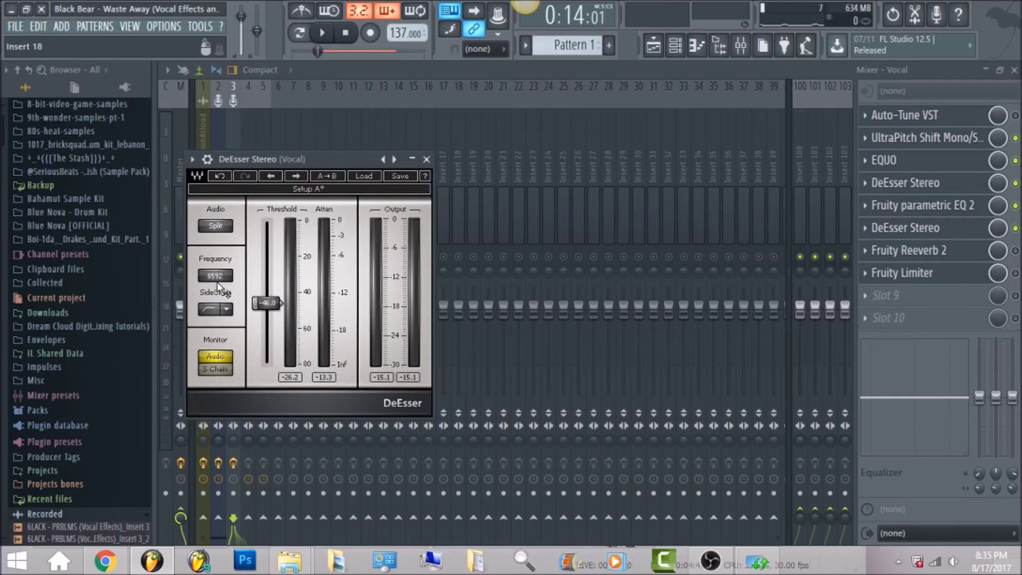
click(229, 308)
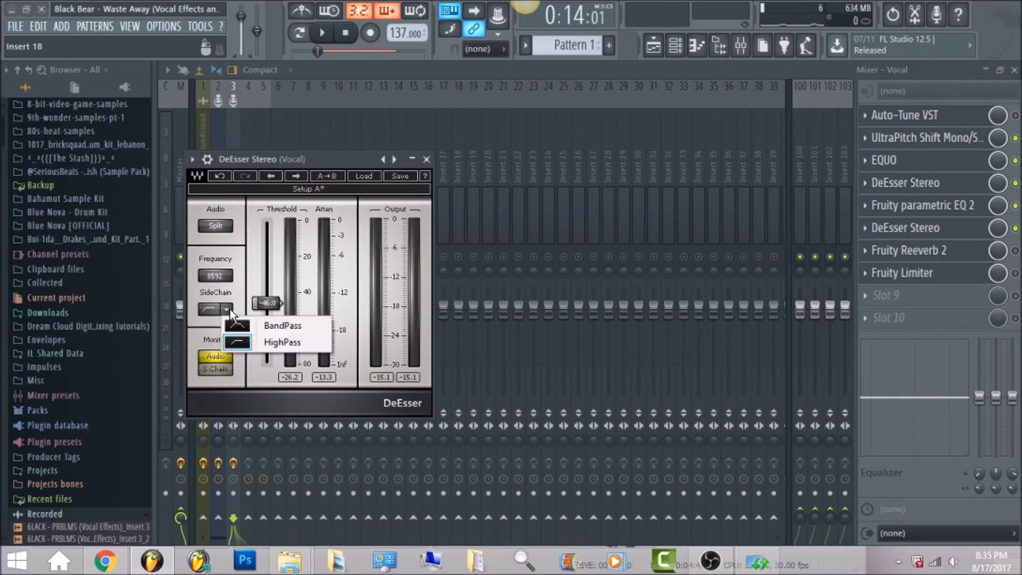
click(261, 344)
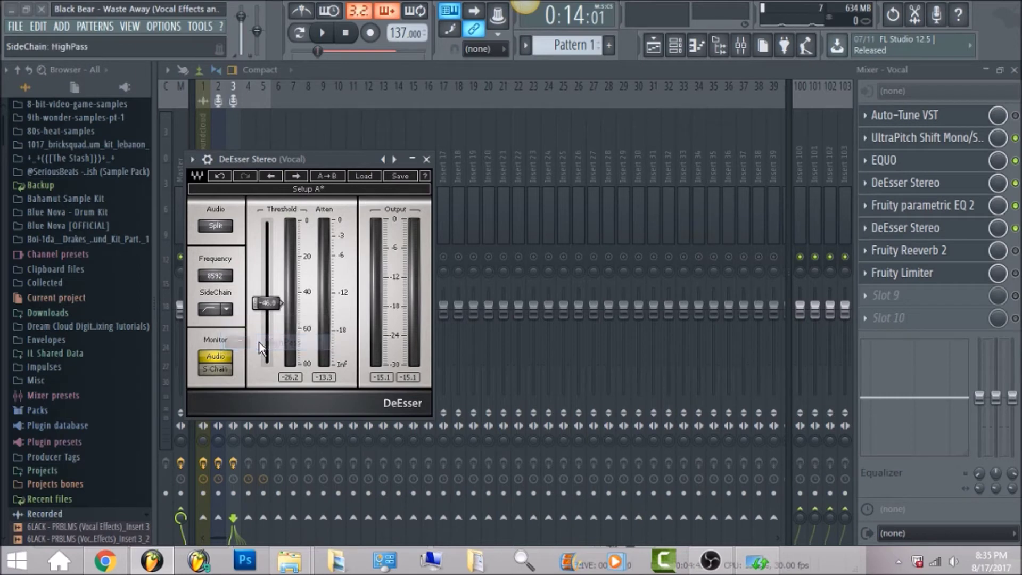
click(324, 34)
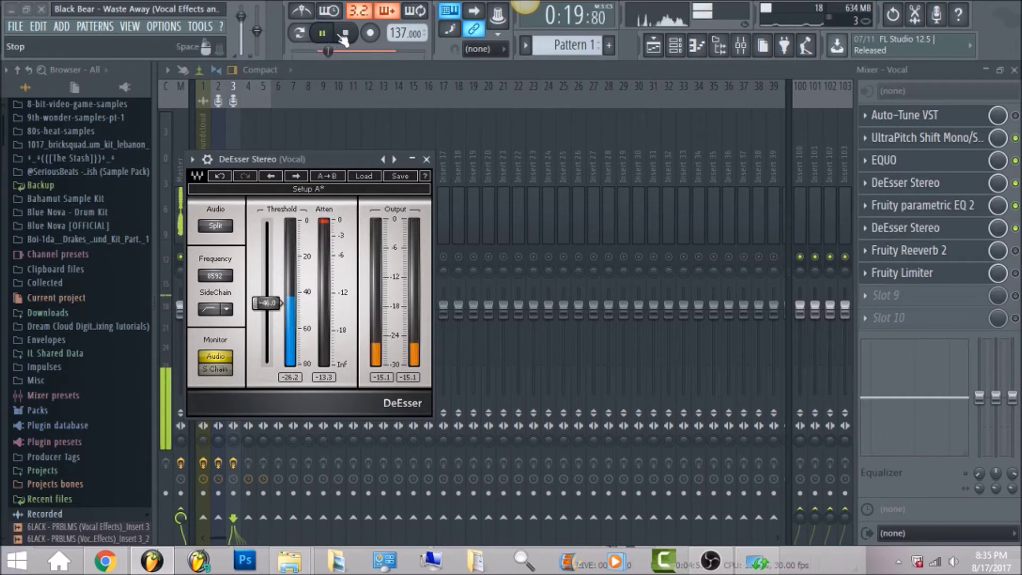
click(346, 34)
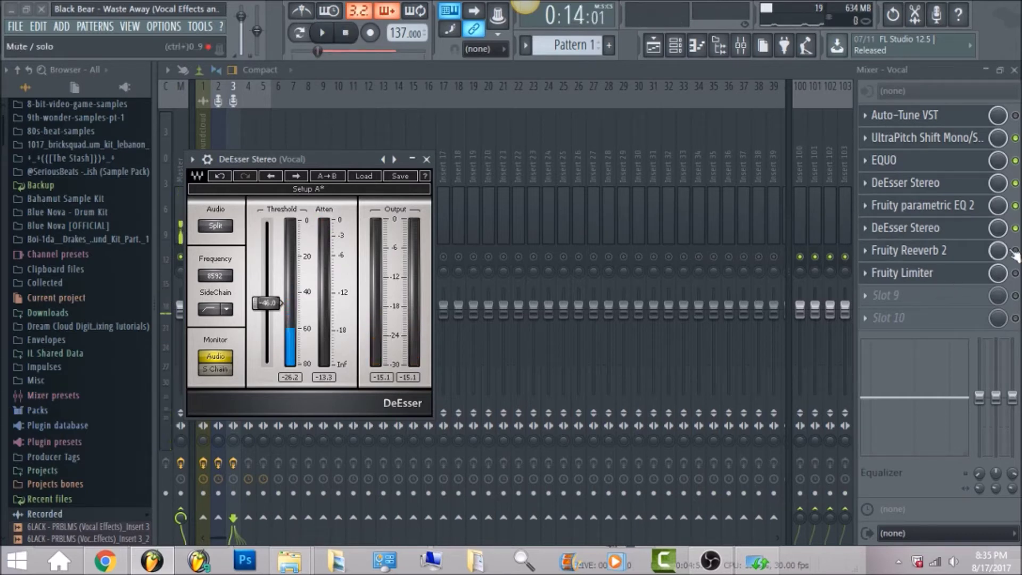
click(972, 260)
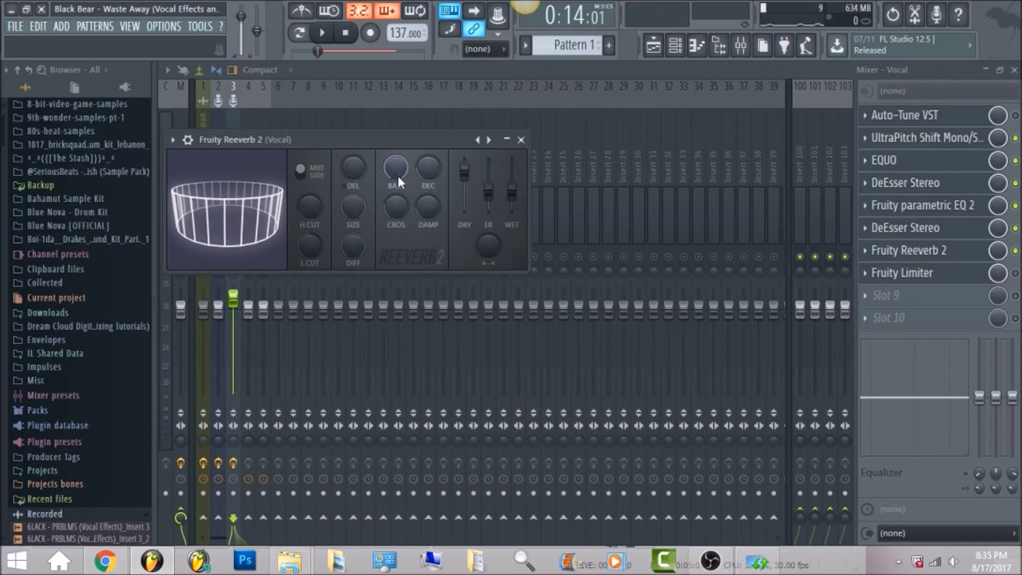
- Raise Fruity Reeverb 2's DEC knob to lengthen the decay, then close it
drag(428, 168, 428, 160)
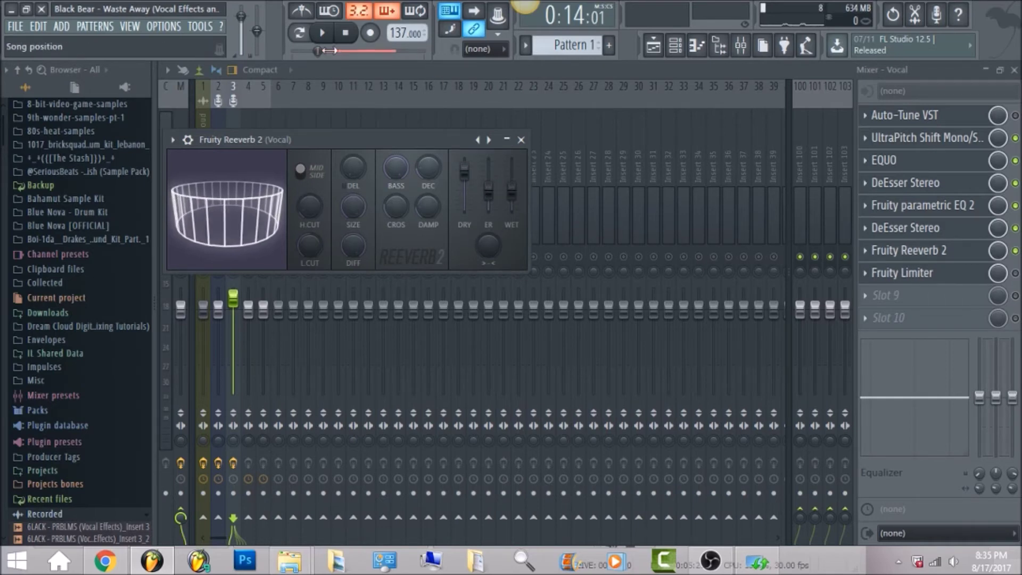
key(Escape)
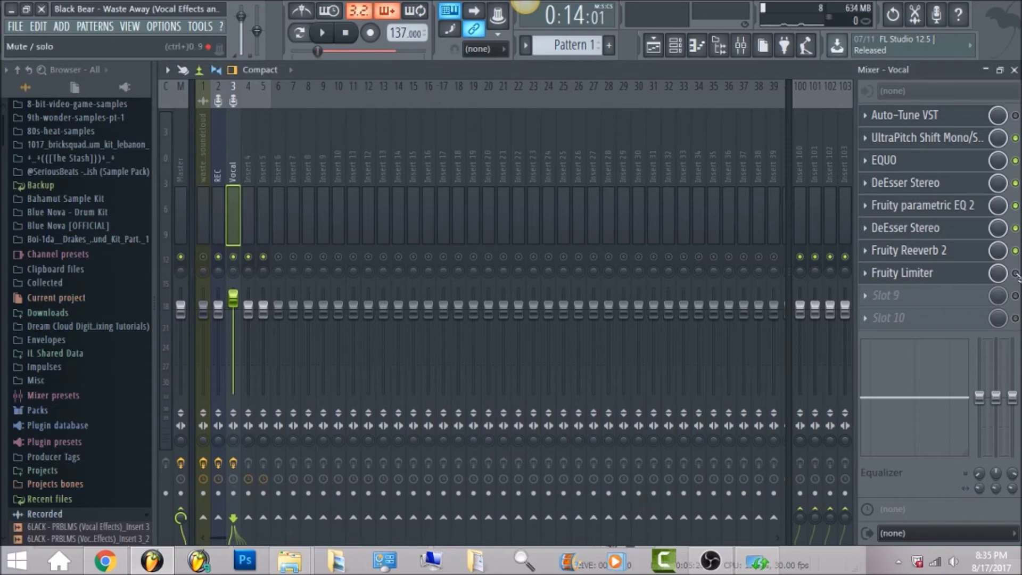
- Play and stop the song to check the vocal chain, then re-enable Fruity Limiter
click(323, 33)
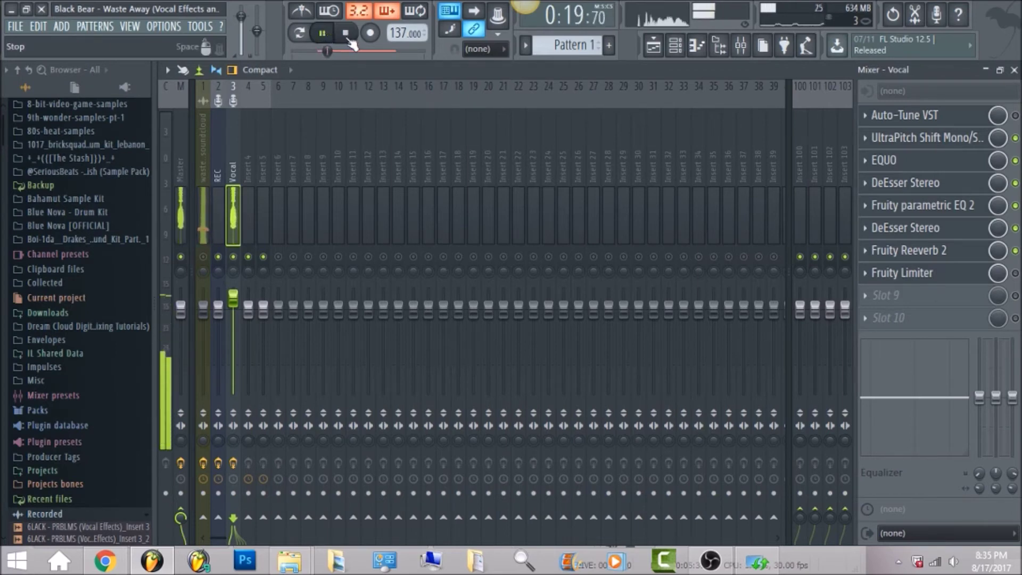
click(349, 35)
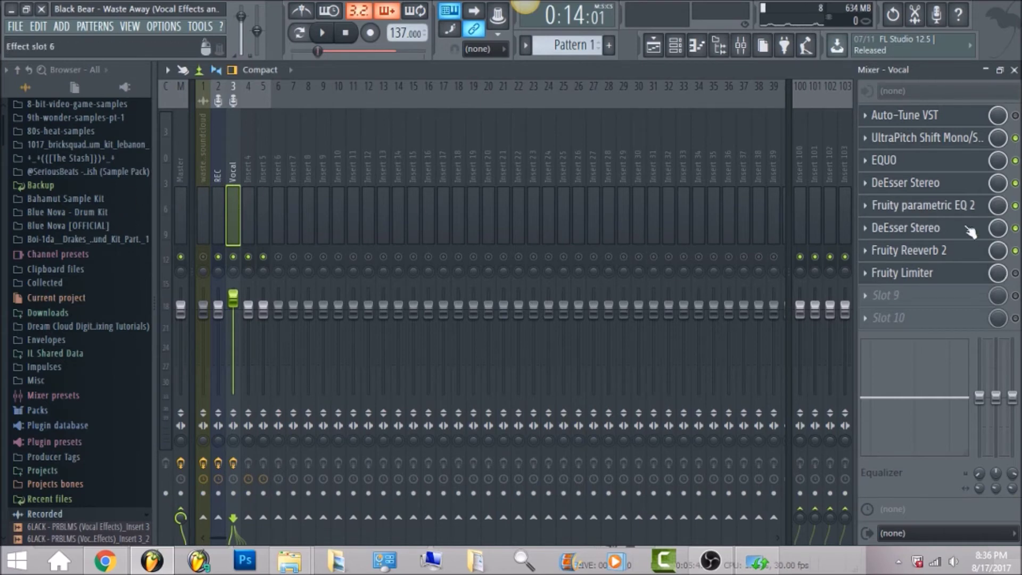
click(1015, 273)
- Reset the Vocal Fruity Limiter's attack time to default and audition the vocal through it
click(962, 280)
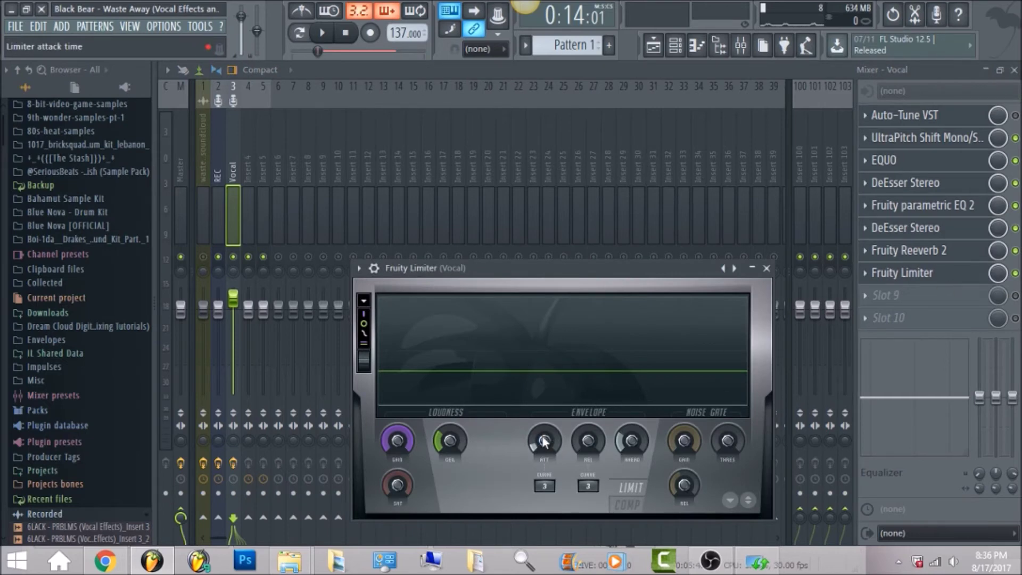
right_click(544, 441)
click(573, 329)
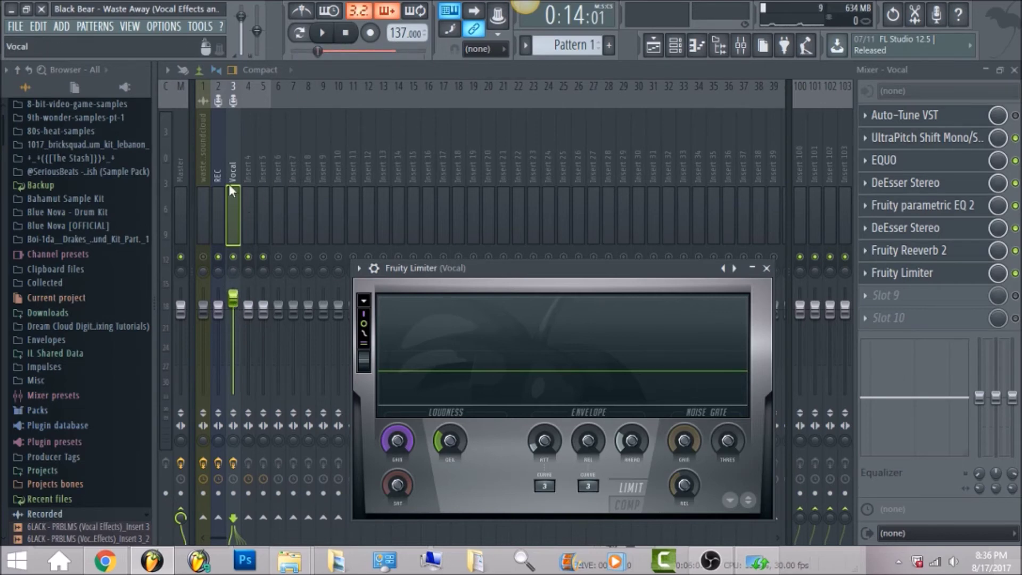
click(326, 34)
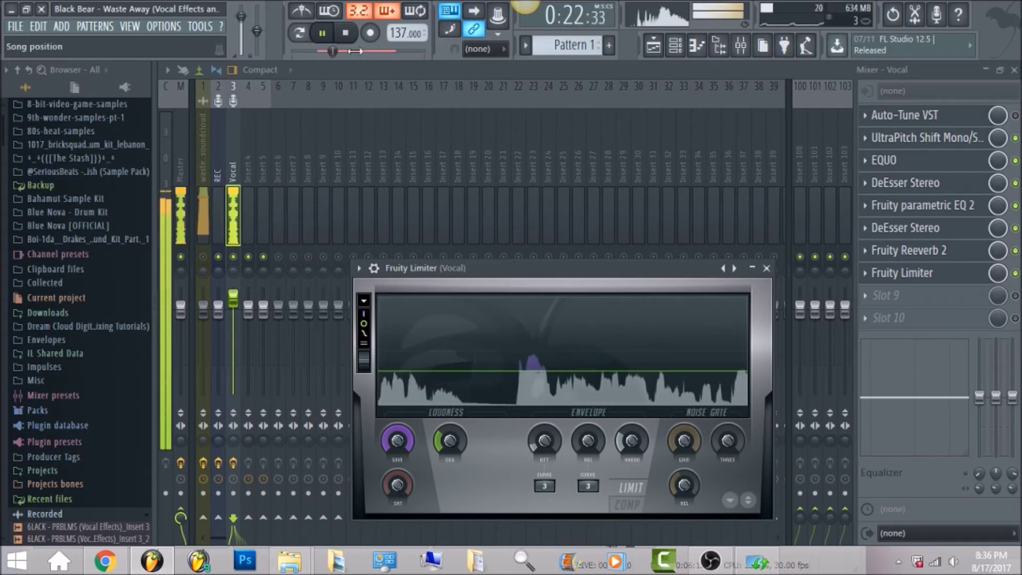
click(346, 34)
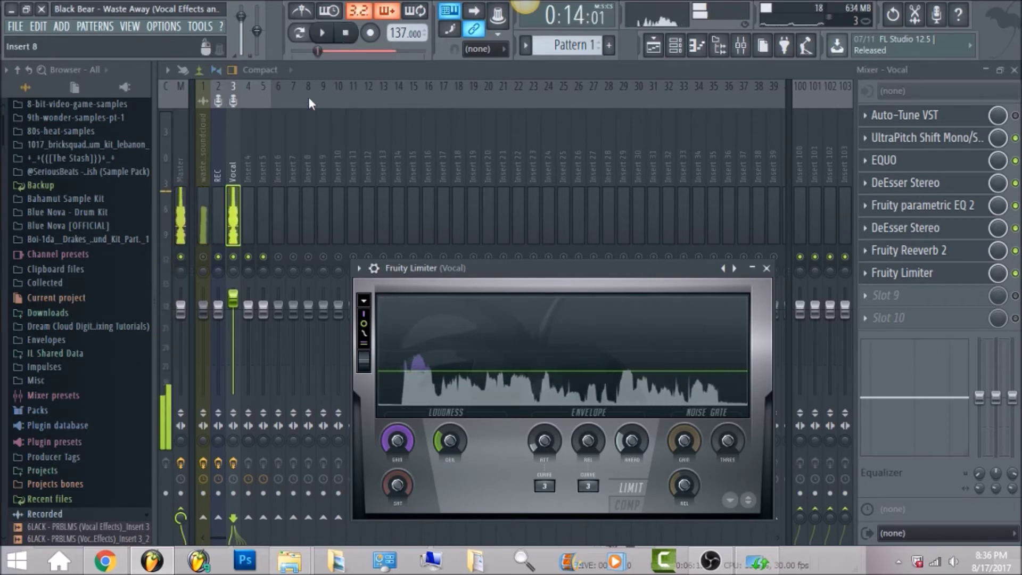
- Close Fruity Limiter, select the beat's insert, load Maximus and try one of its presets
click(231, 148)
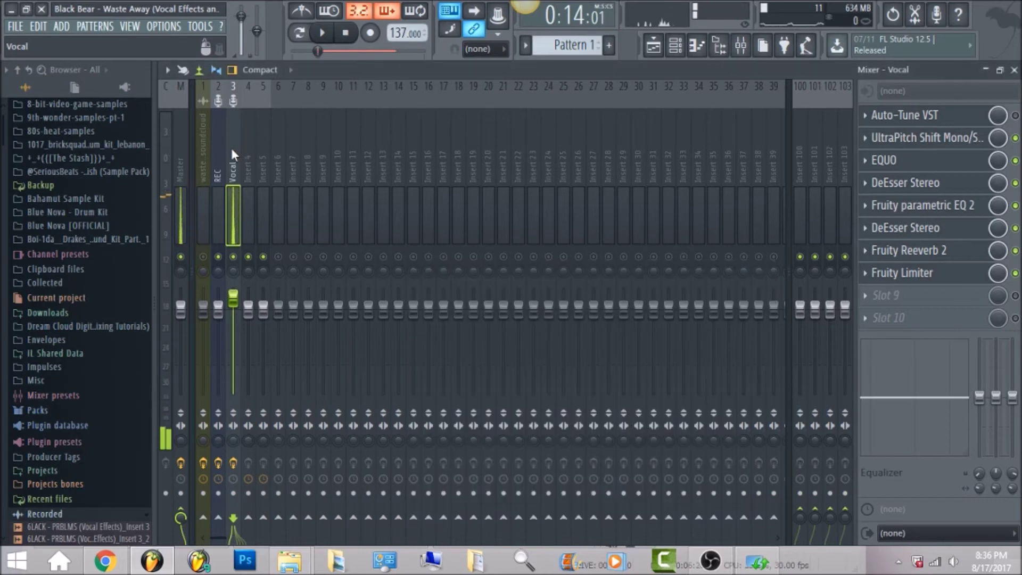
click(199, 158)
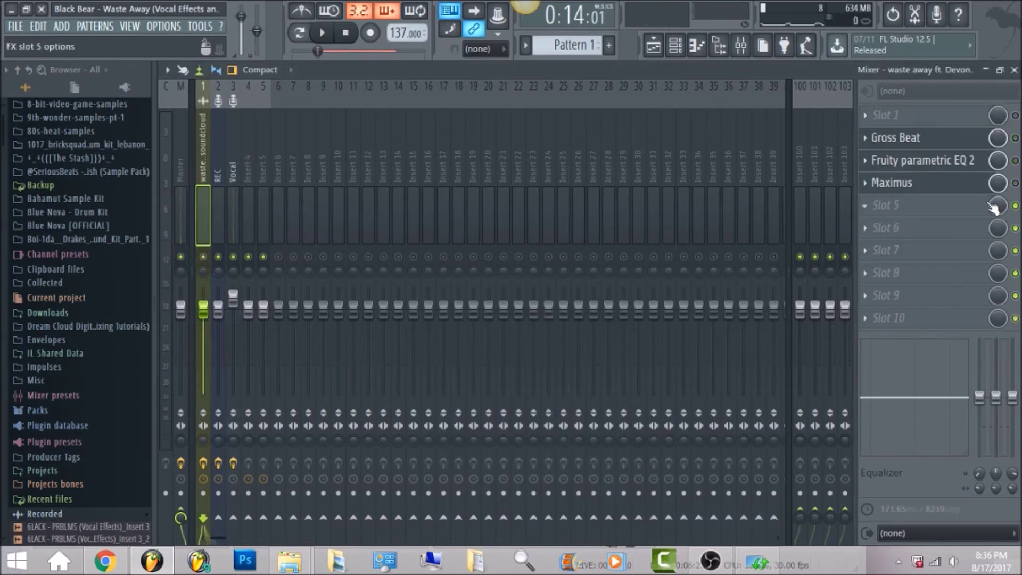
click(958, 184)
click(309, 276)
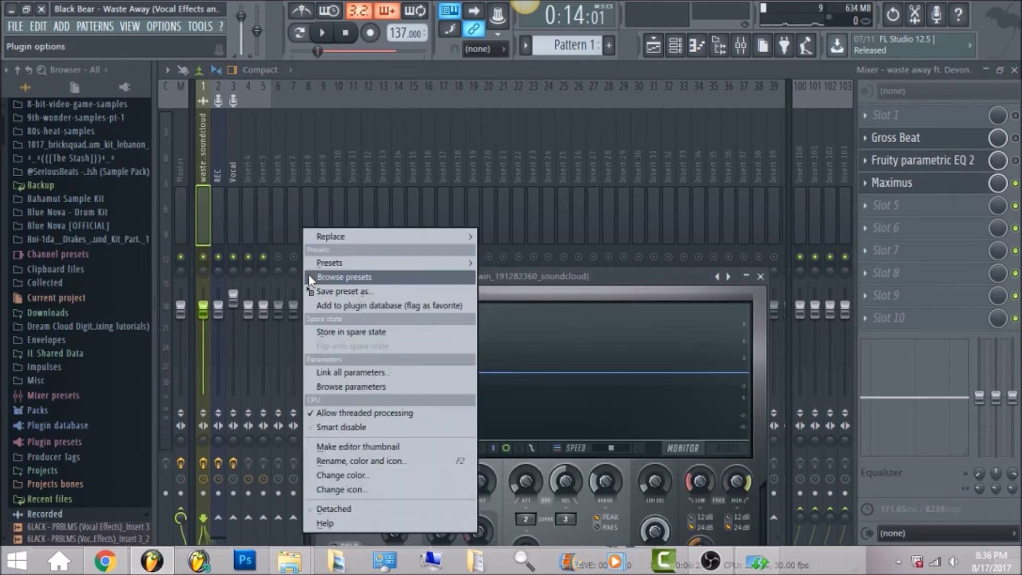
mouse_move(320, 263)
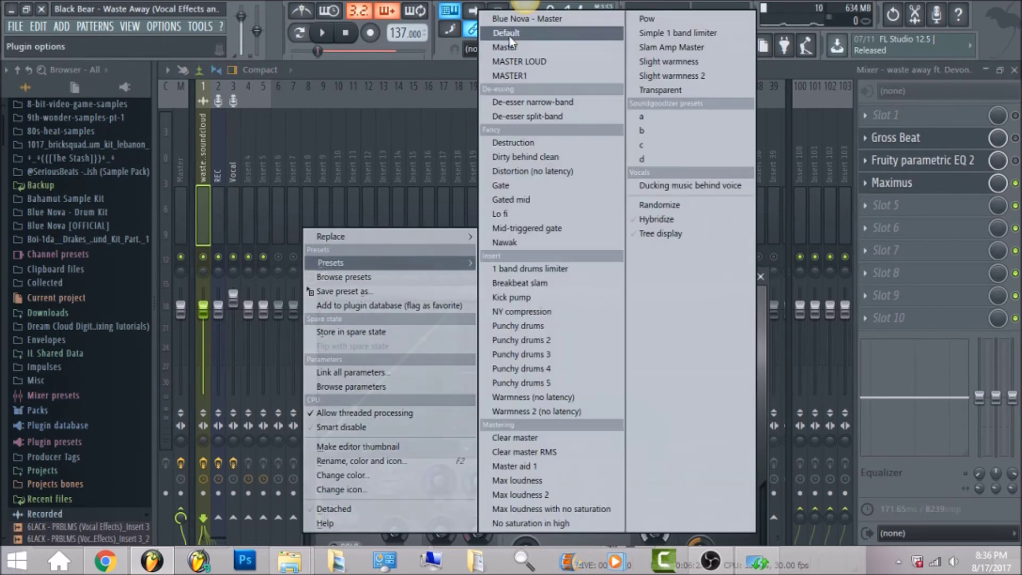
click(411, 66)
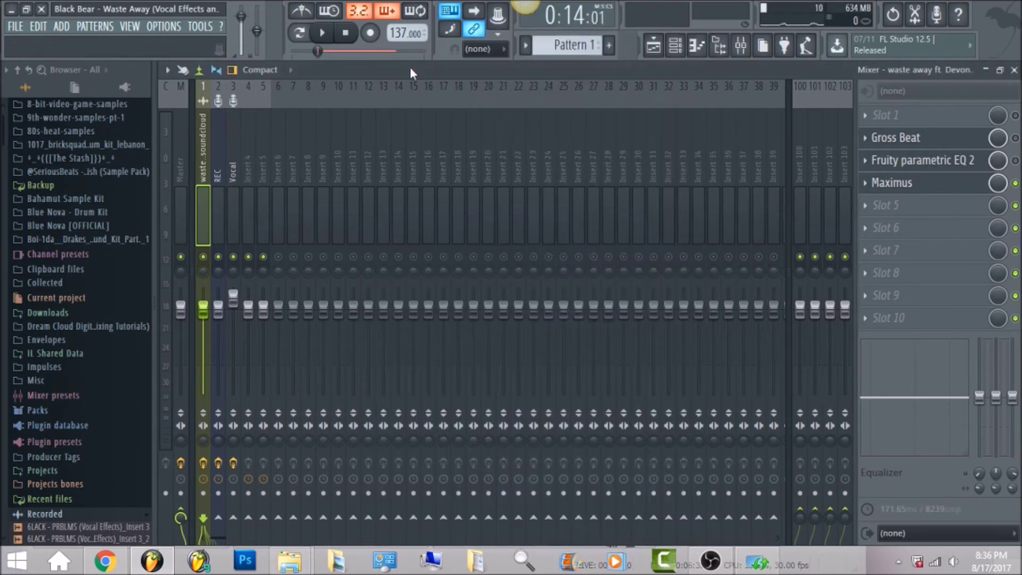
click(961, 184)
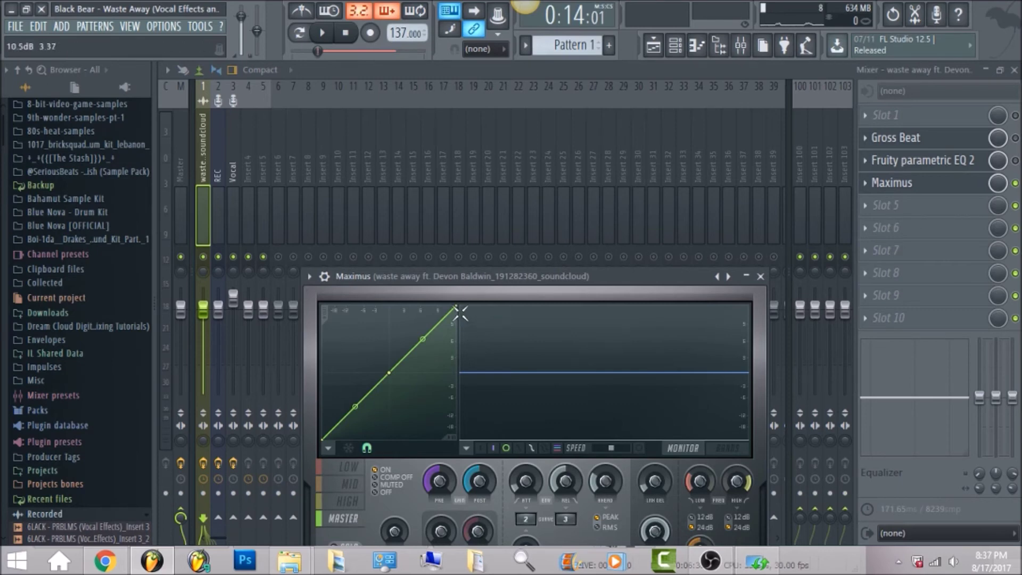
- Nudge Maximus's top curve point and audition its high, mid and low bands during playback
mouse_move(457, 308)
mouse_down()
mouse_move(463, 338)
mouse_move(462, 308)
mouse_up()
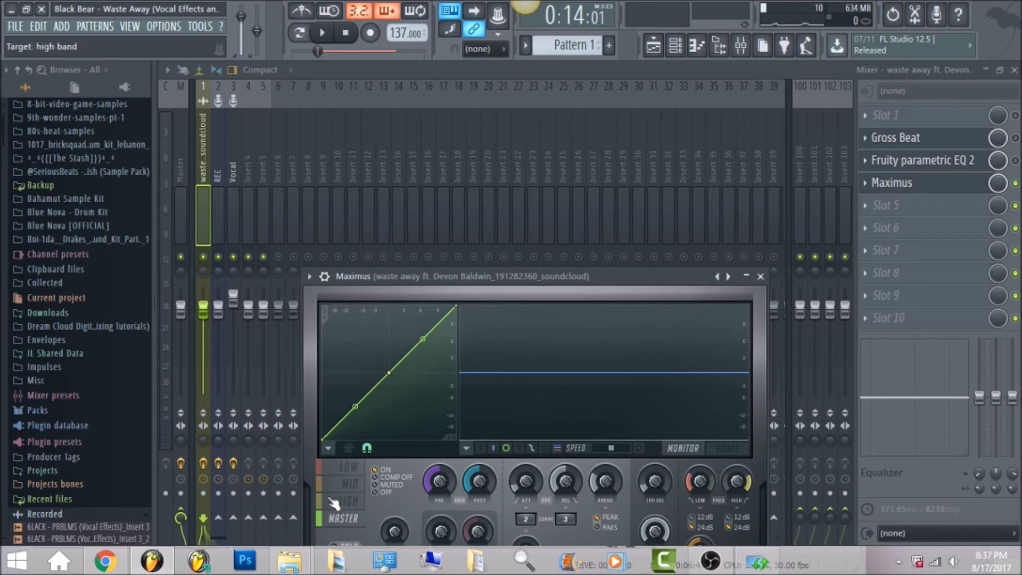
click(346, 501)
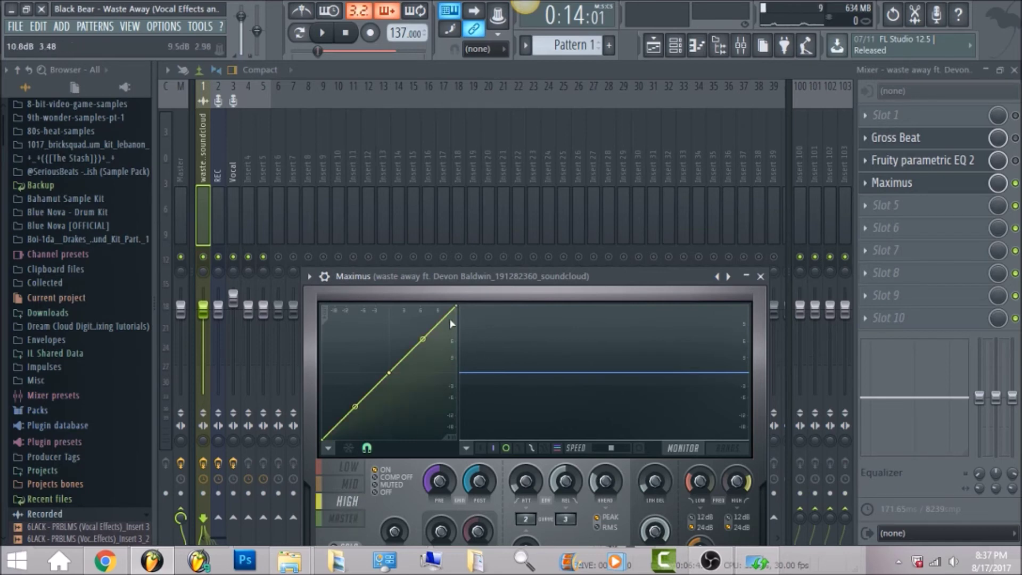
click(349, 484)
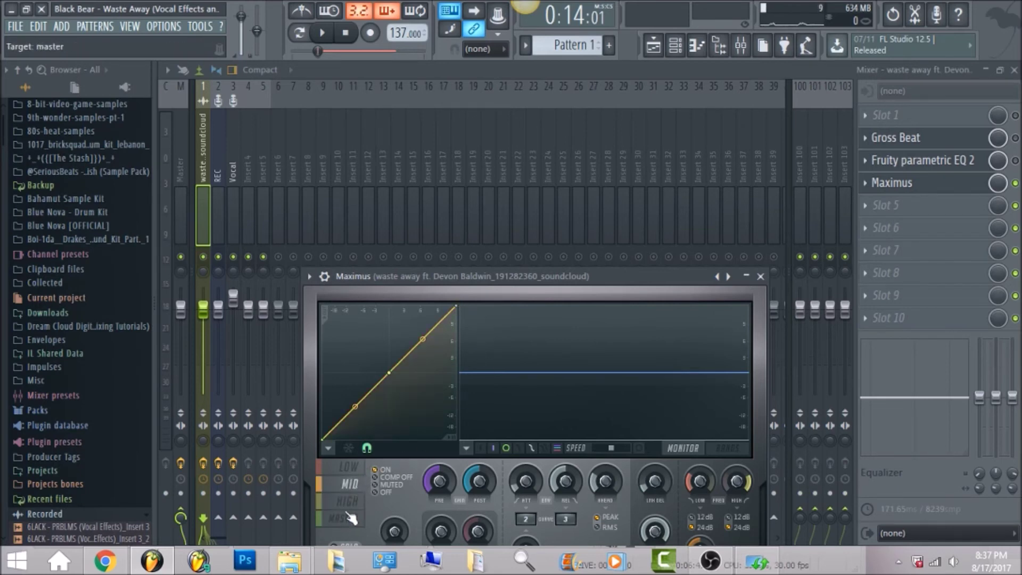
click(349, 467)
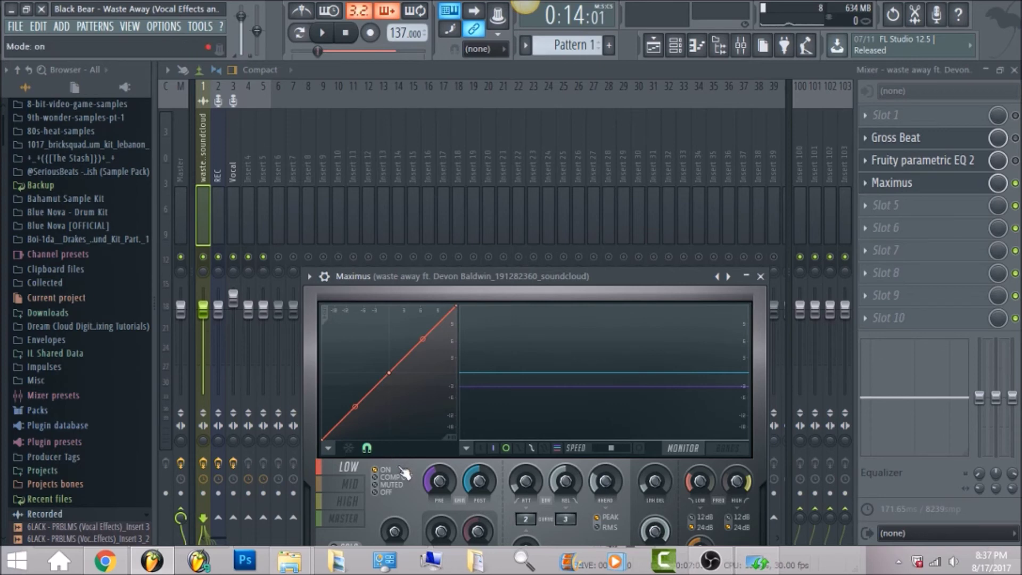
click(324, 36)
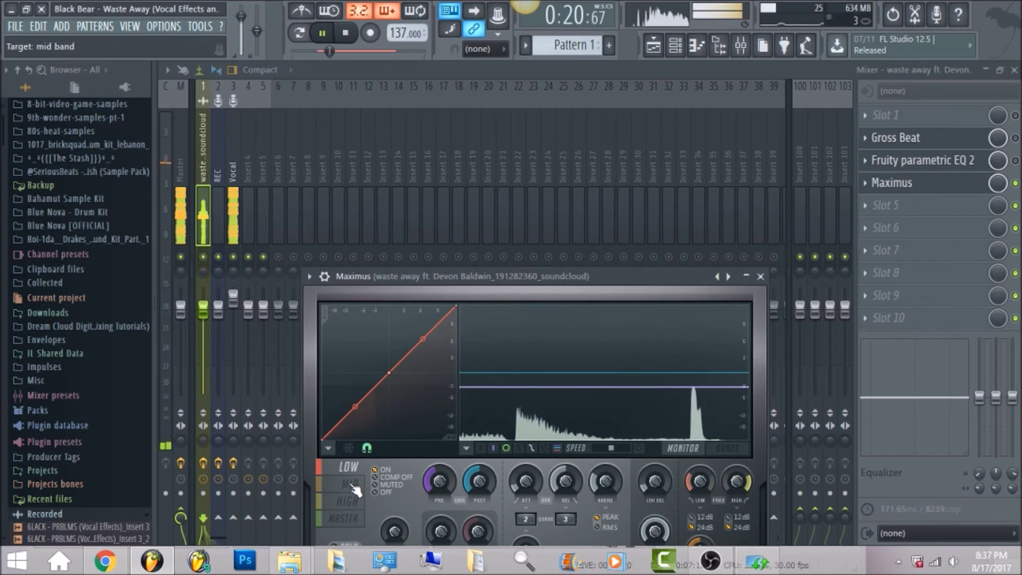
click(351, 484)
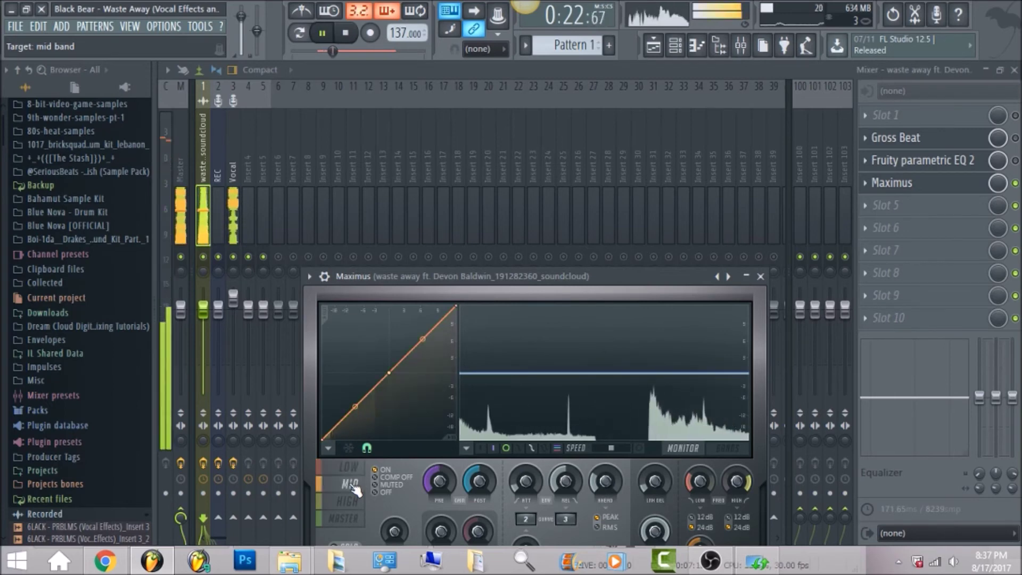
click(355, 501)
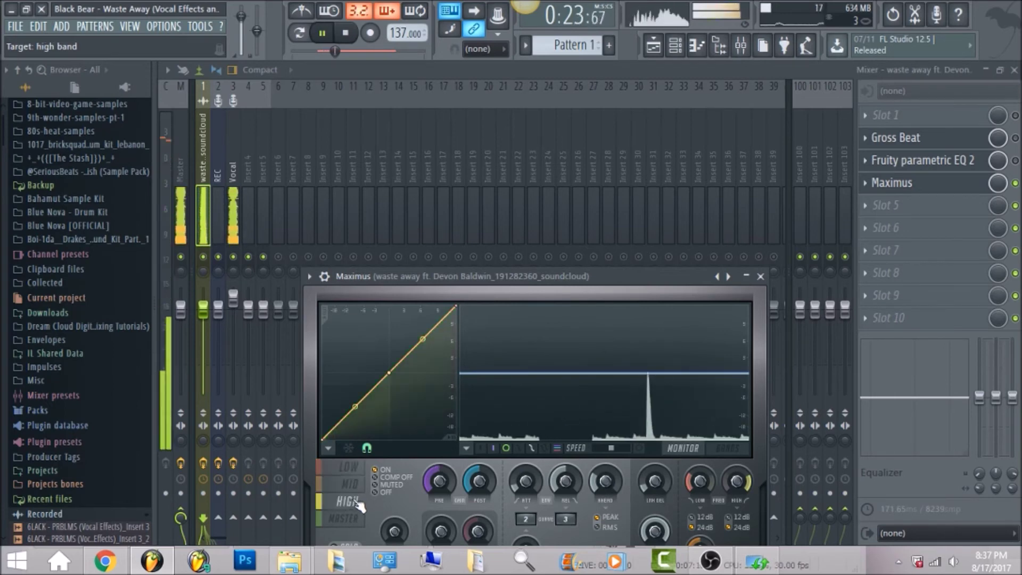
click(348, 35)
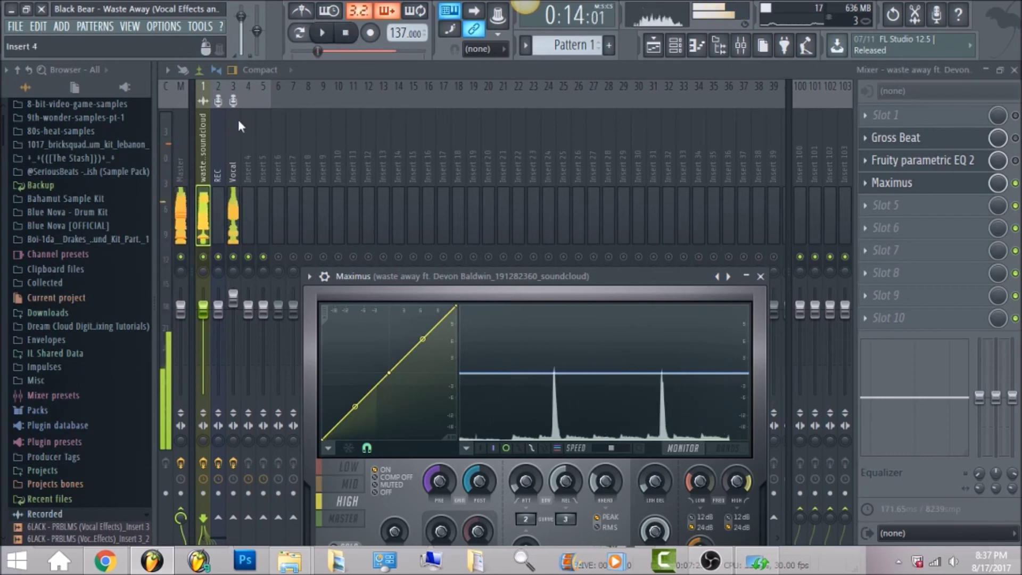
- Open iZotope Ozone 5 on Master and make EQ band 8 a Brickwall lowpass
click(179, 144)
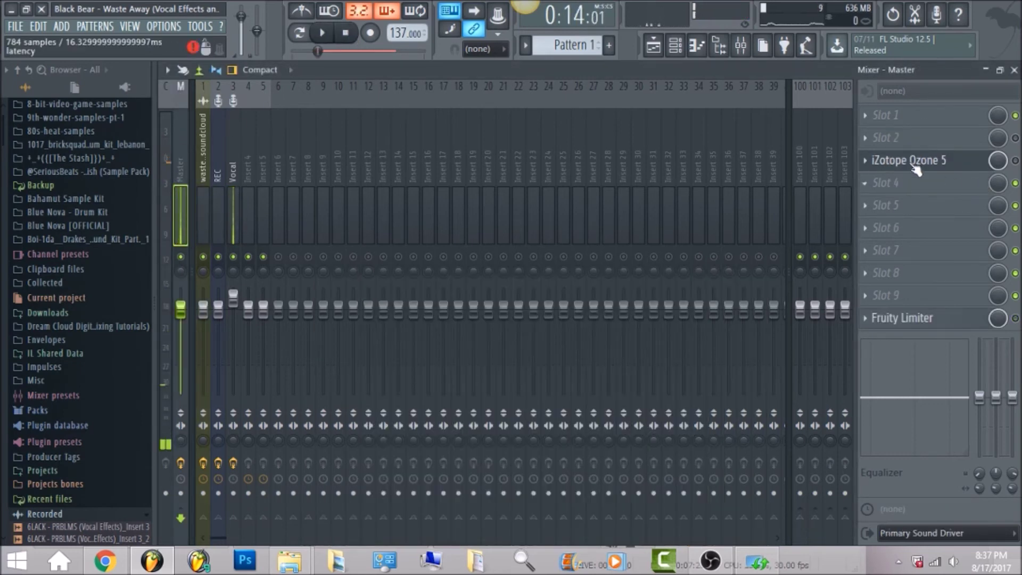
click(953, 162)
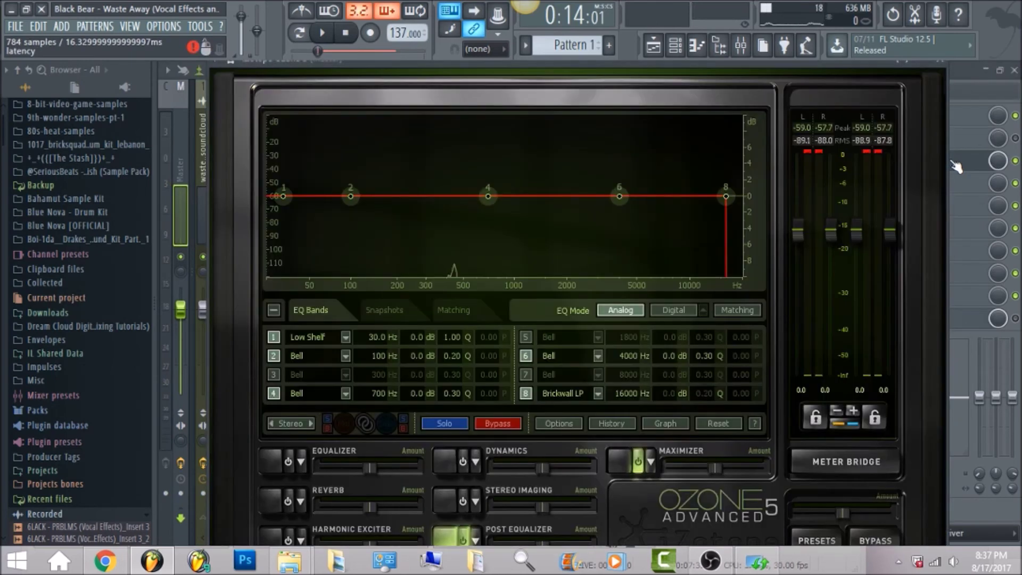
click(598, 395)
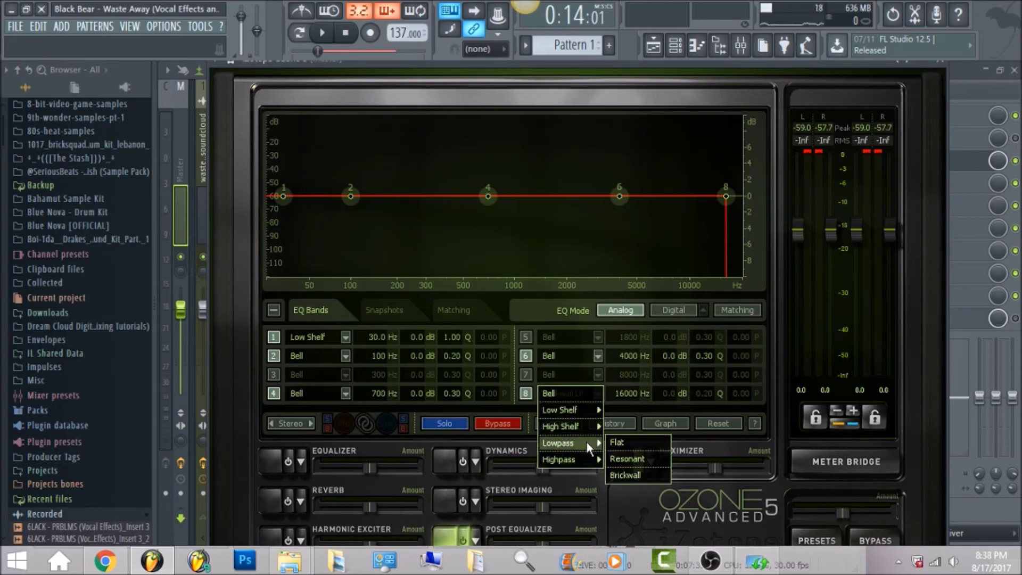
click(637, 475)
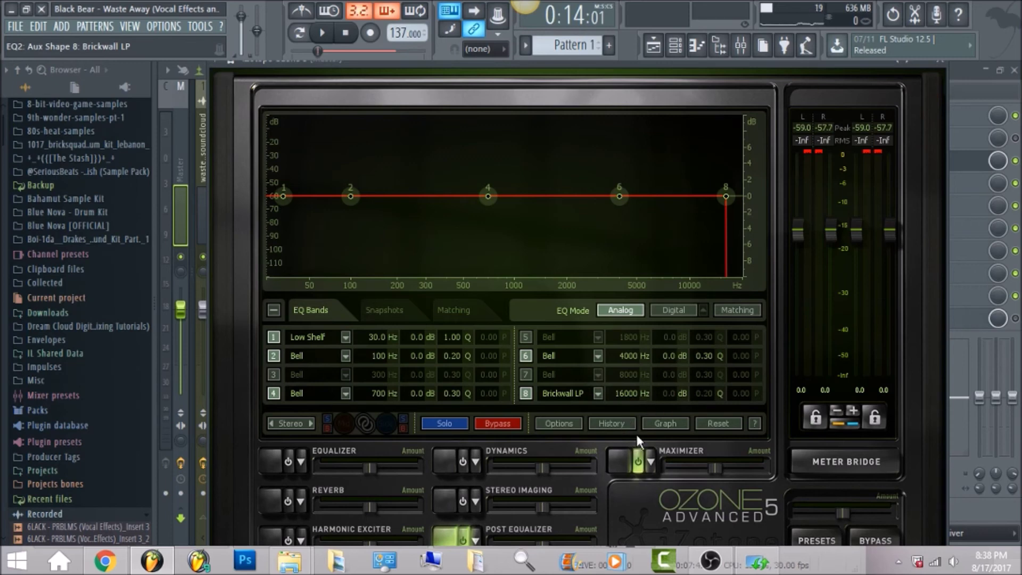
- Reorder Ozone's modules so the EQ follows the Loudness Maximizer, then show the Maximizer
click(662, 425)
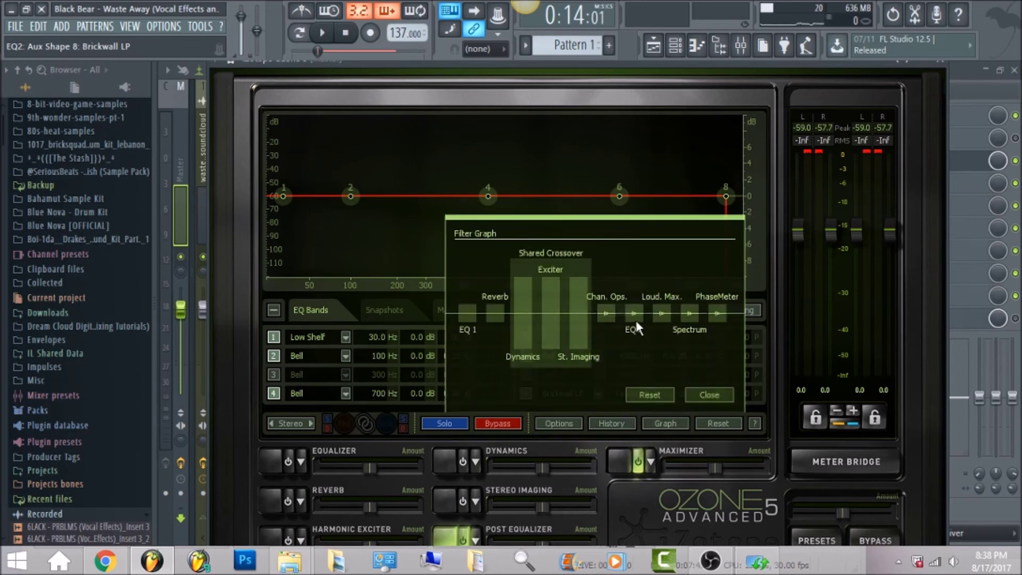
mouse_move(635, 318)
mouse_down()
mouse_move(669, 320)
mouse_move(630, 326)
mouse_up()
click(713, 393)
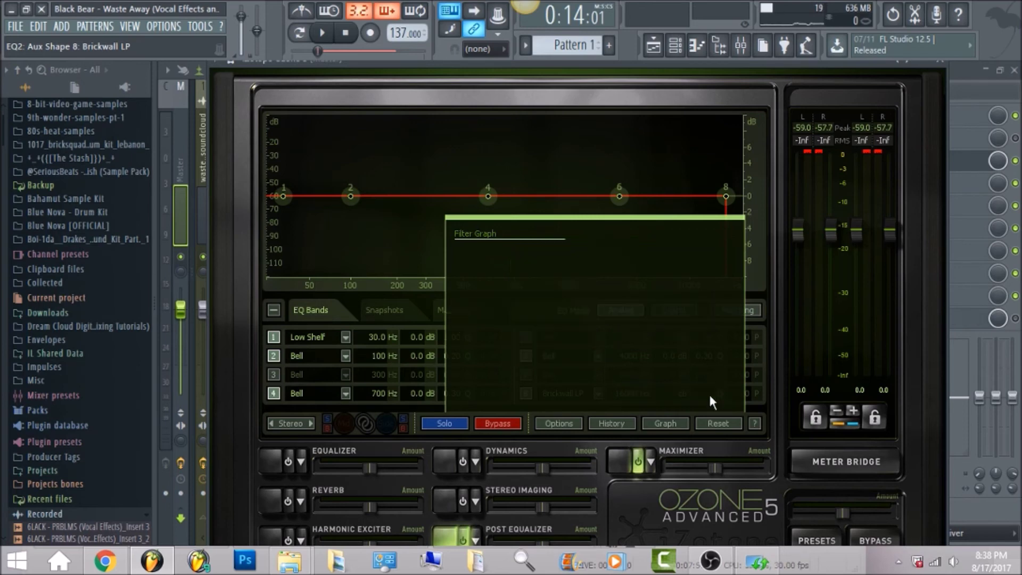
click(612, 456)
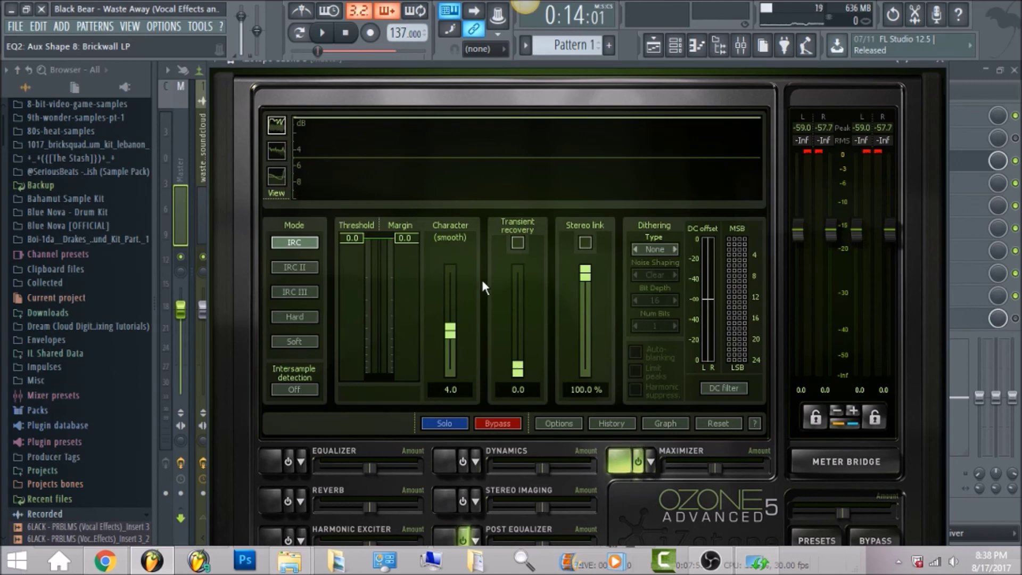
- Play the song through Ozone's IRC Maximizer on Master, then stop playback
click(324, 40)
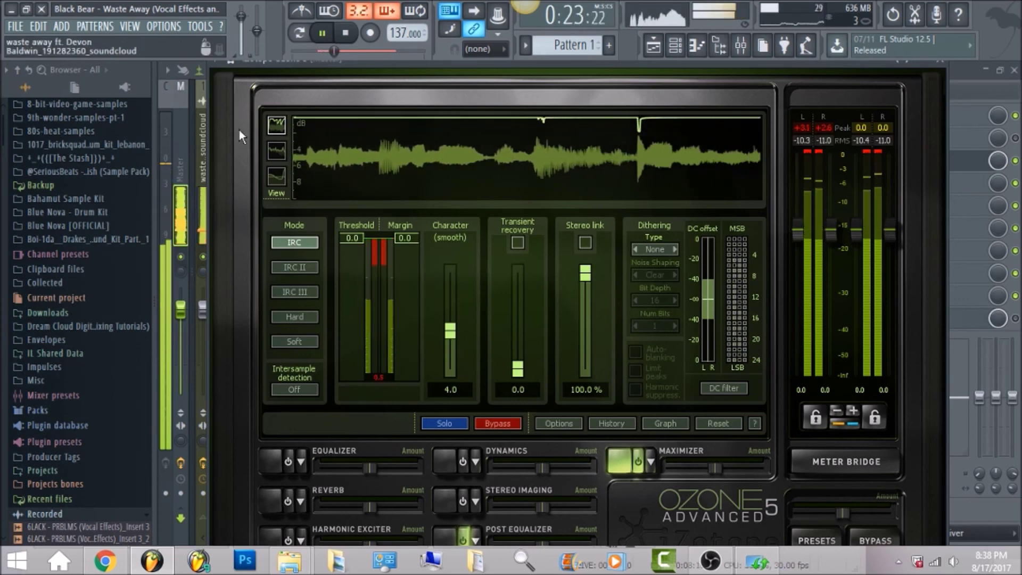
click(346, 33)
click(181, 137)
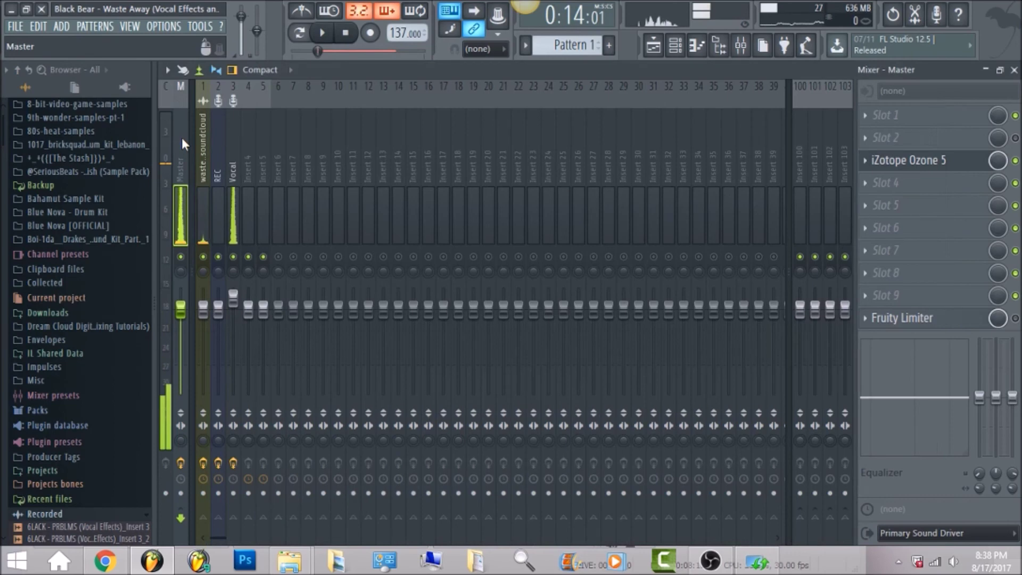